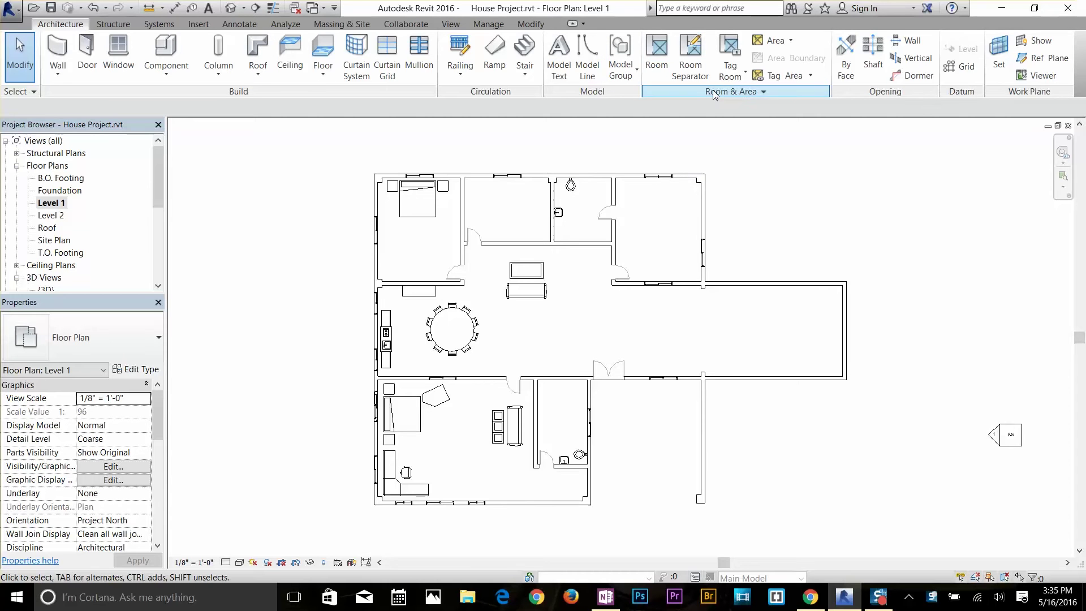
# Place a tagged room in the open area outside the house's upper-right corner and delete its tag
pyautogui.click(660, 54)
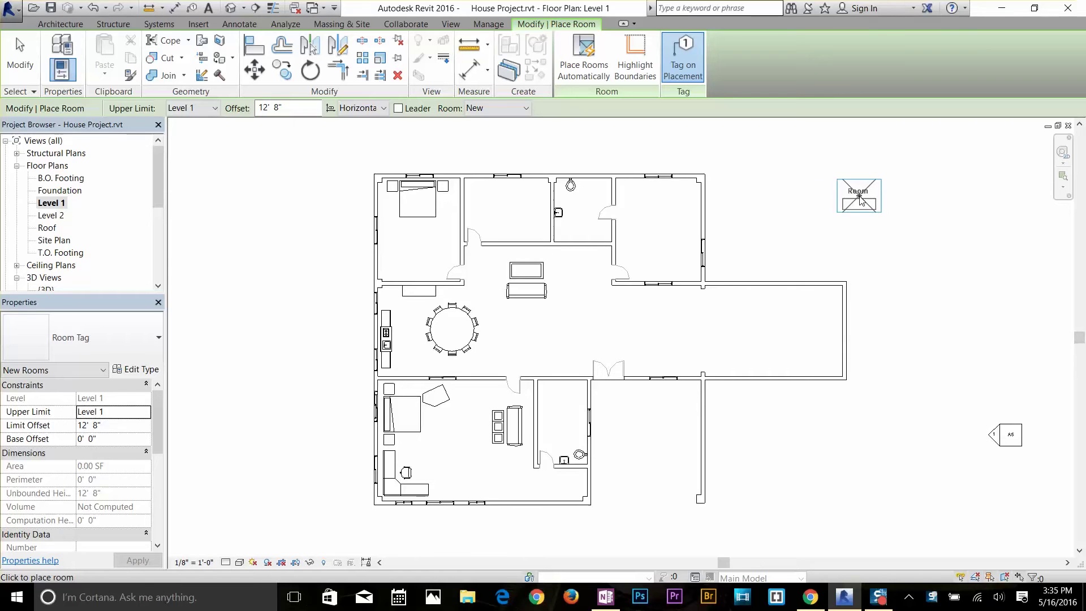
pyautogui.click(859, 196)
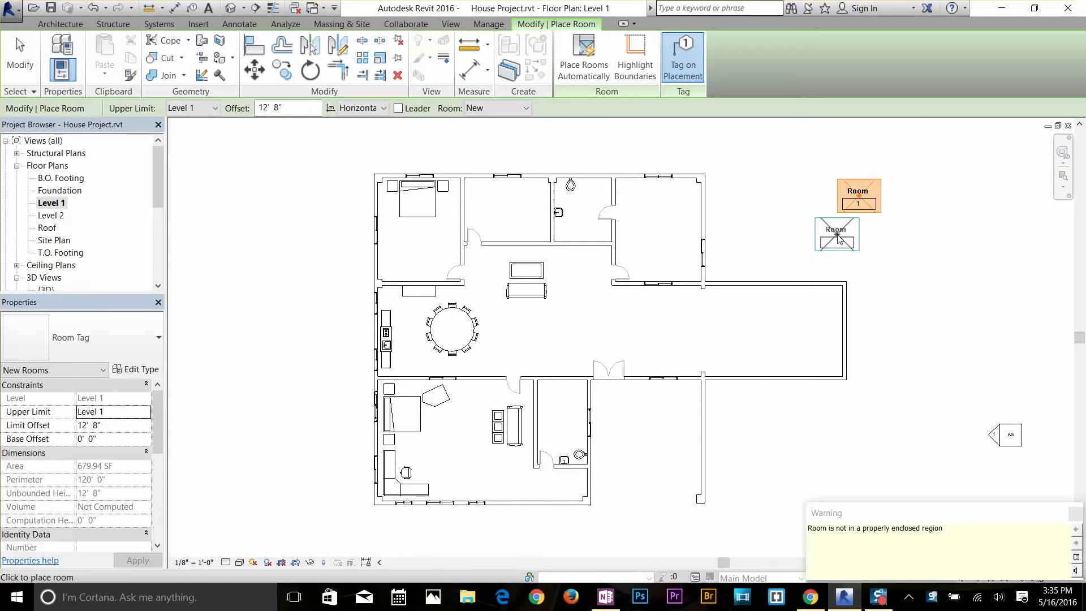
pyautogui.scroll(-5, 90, 424)
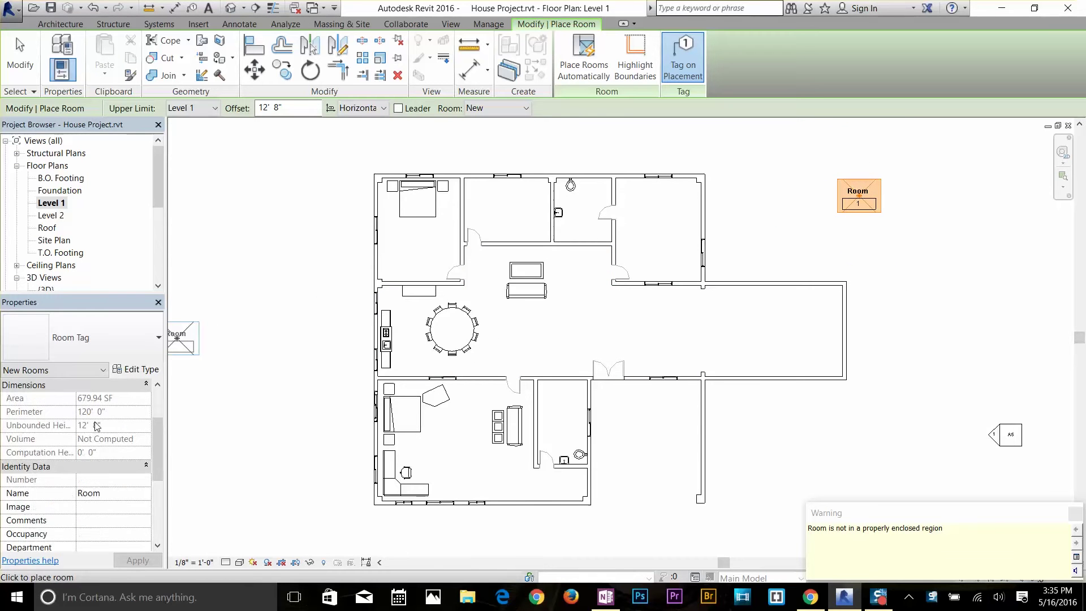
pyautogui.scroll(-1, 94, 503)
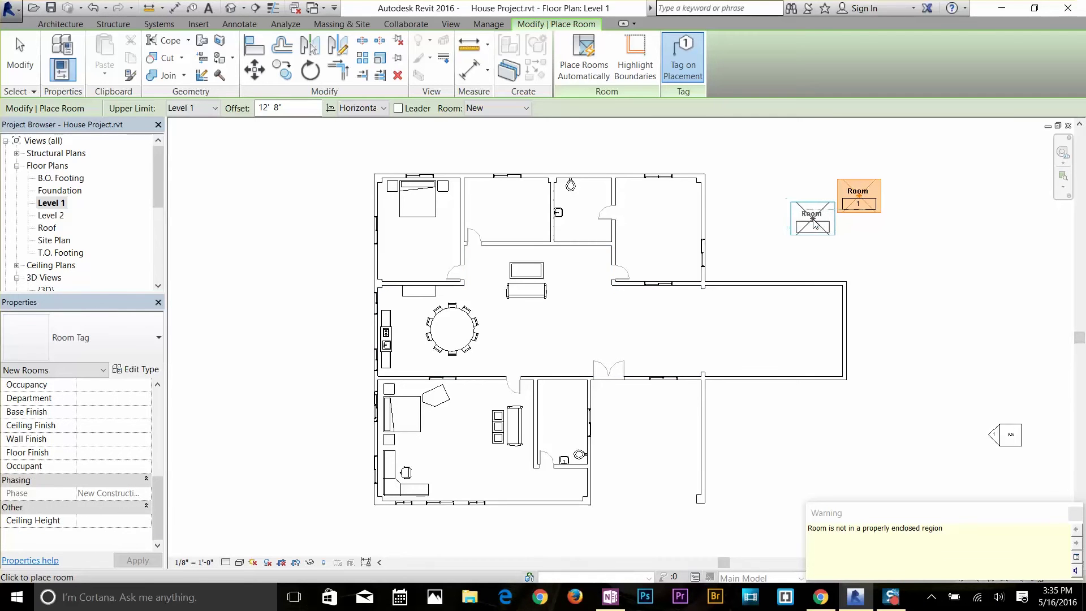
pyautogui.press('Escape')
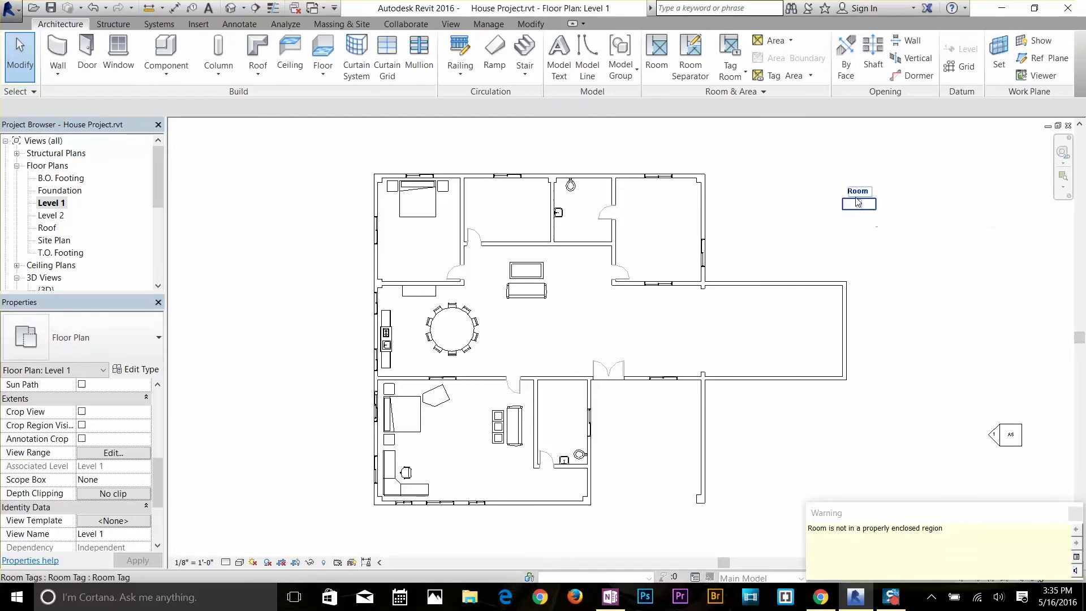
pyautogui.click(858, 202)
pyautogui.press('Delete')
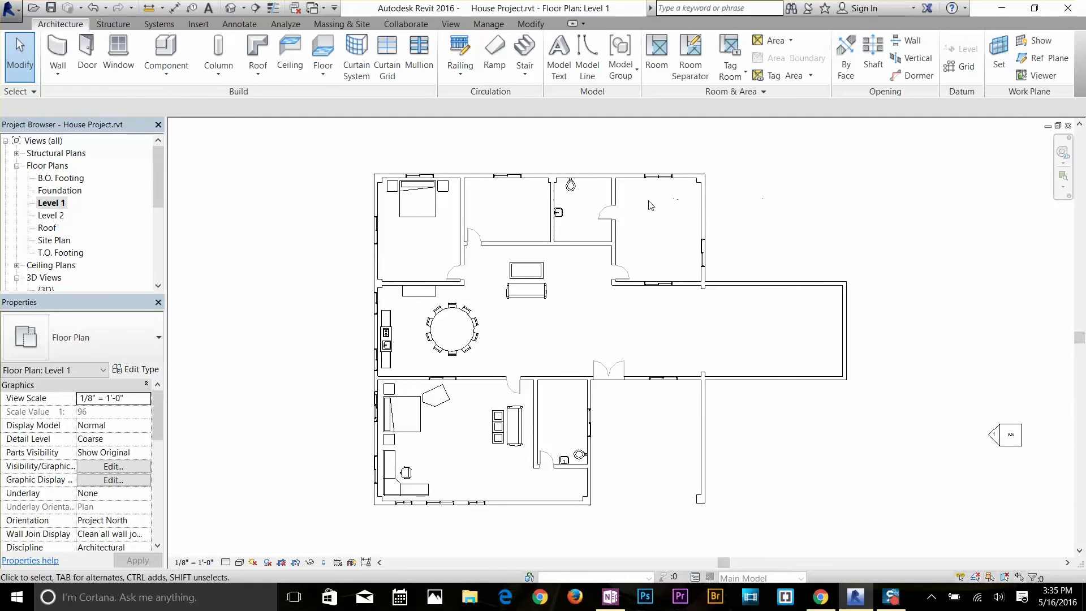
# Place a room with its tag in the unfurnished upper-right corner room of the house, keeping Tag on Placement enabled
pyautogui.scroll(2, 670, 219)
pyautogui.moveTo(672, 171); pyautogui.dragTo(670, 142, button='middle')
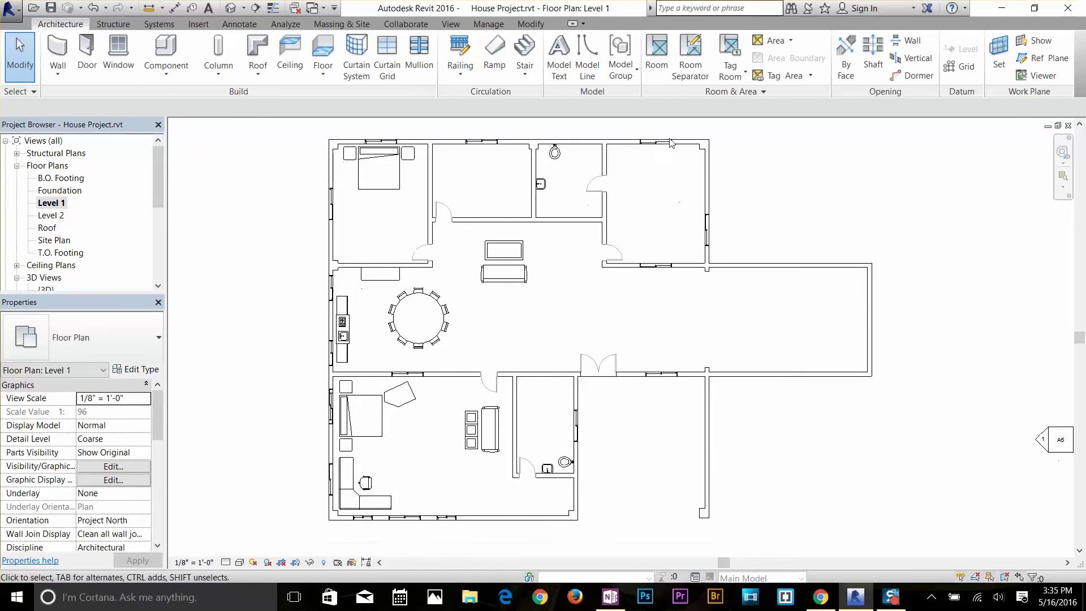
pyautogui.click(656, 56)
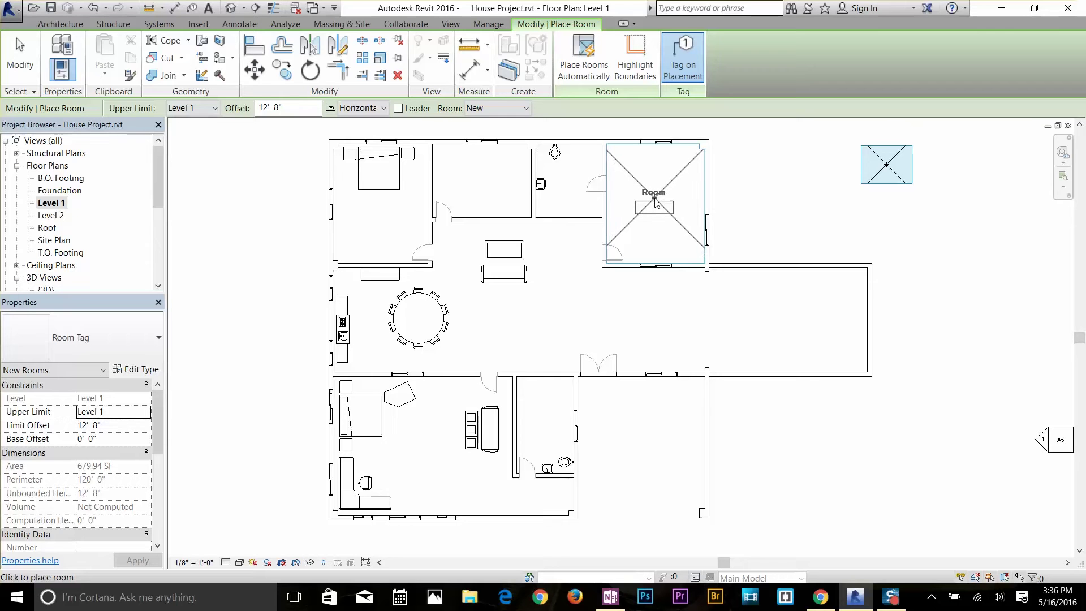
pyautogui.click(654, 200)
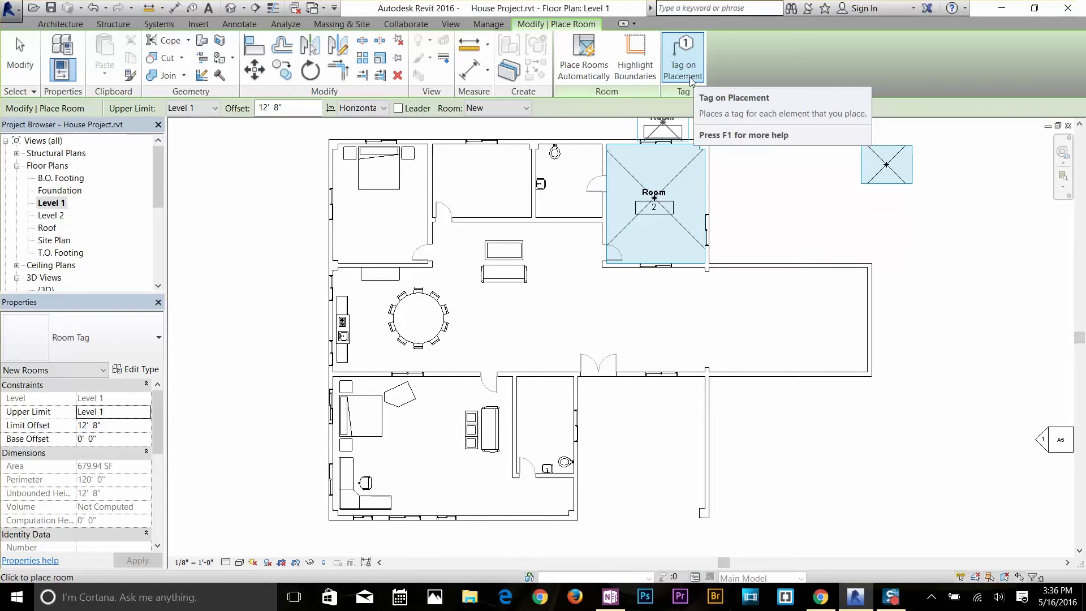
pyautogui.click(690, 81)
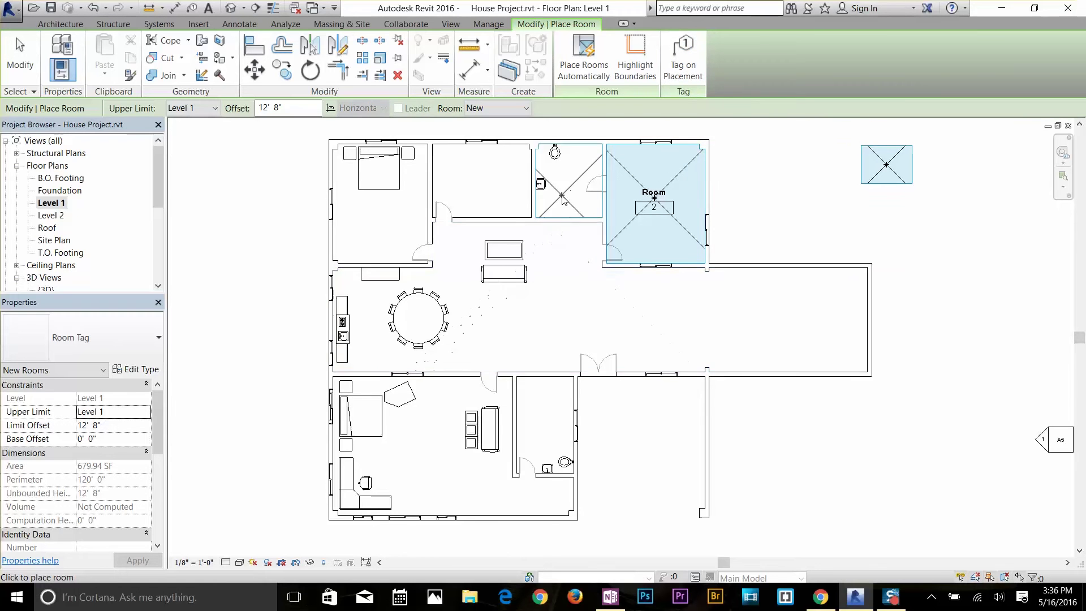
pyautogui.click(678, 74)
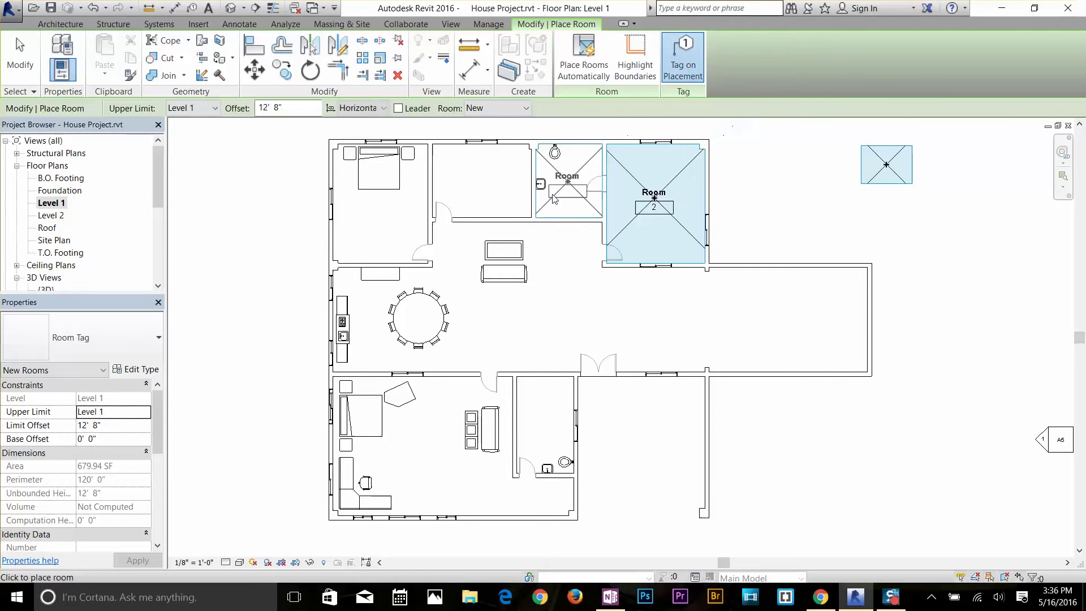
# Place tagged rooms in the upper-middle room, both bedrooms with beds, and the lower and upper bathrooms, in that order
pyautogui.click(480, 185)
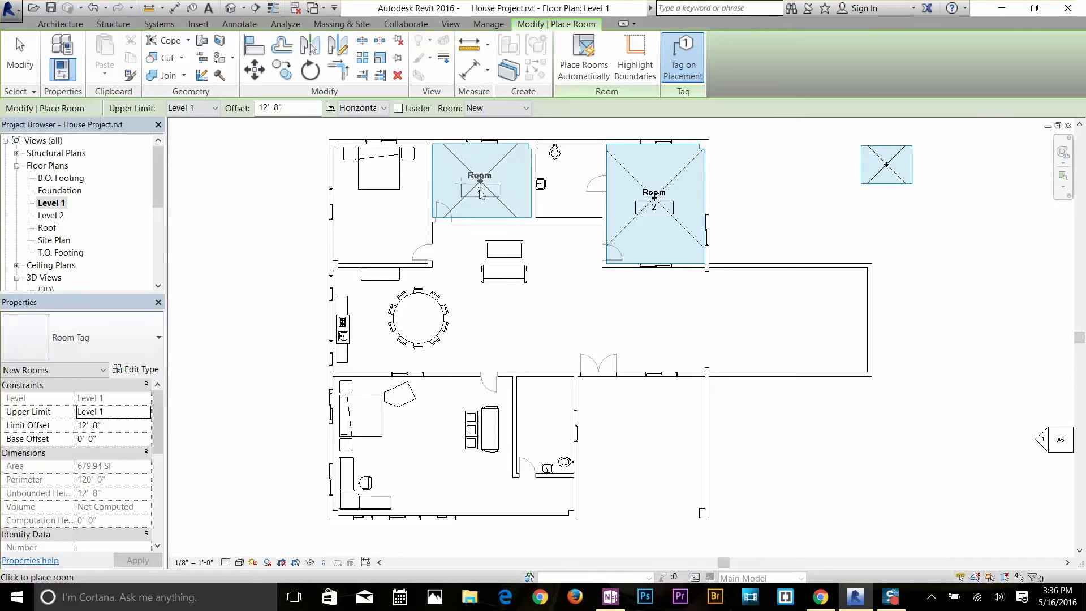
pyautogui.click(383, 221)
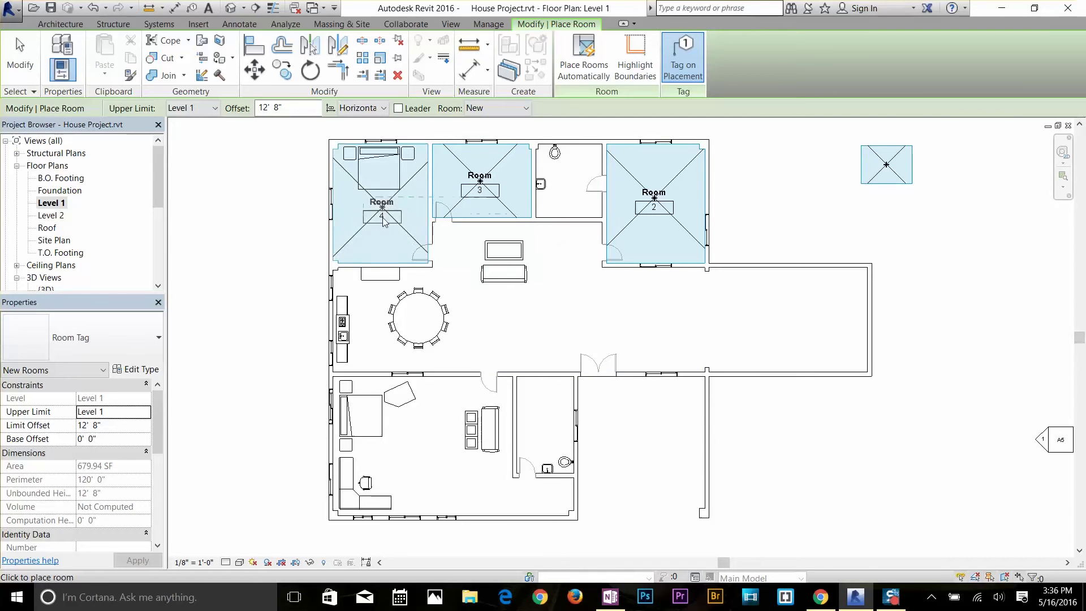
pyautogui.click(424, 449)
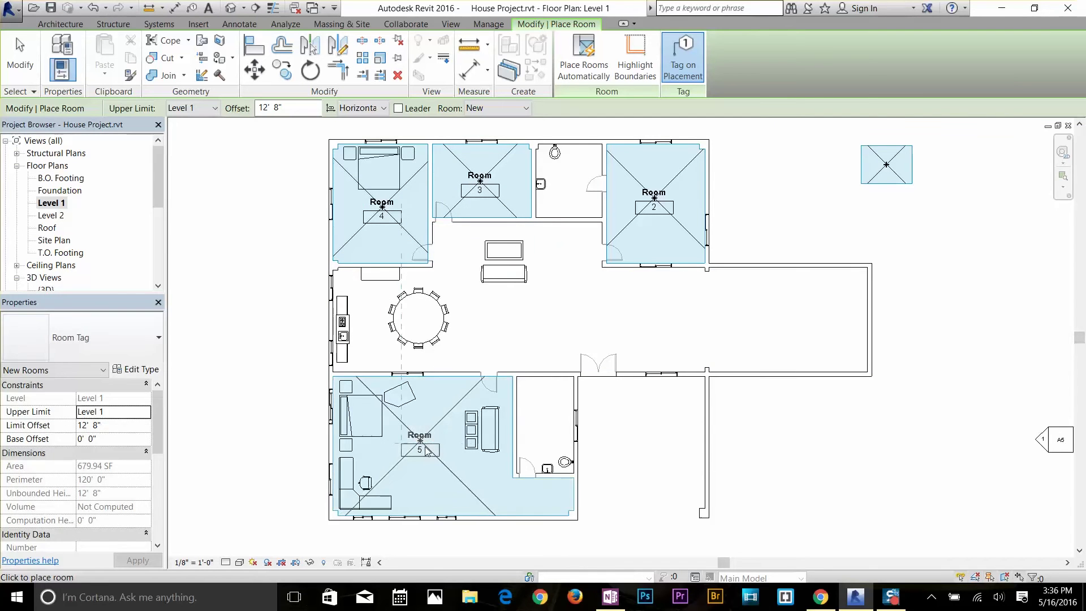
pyautogui.click(546, 424)
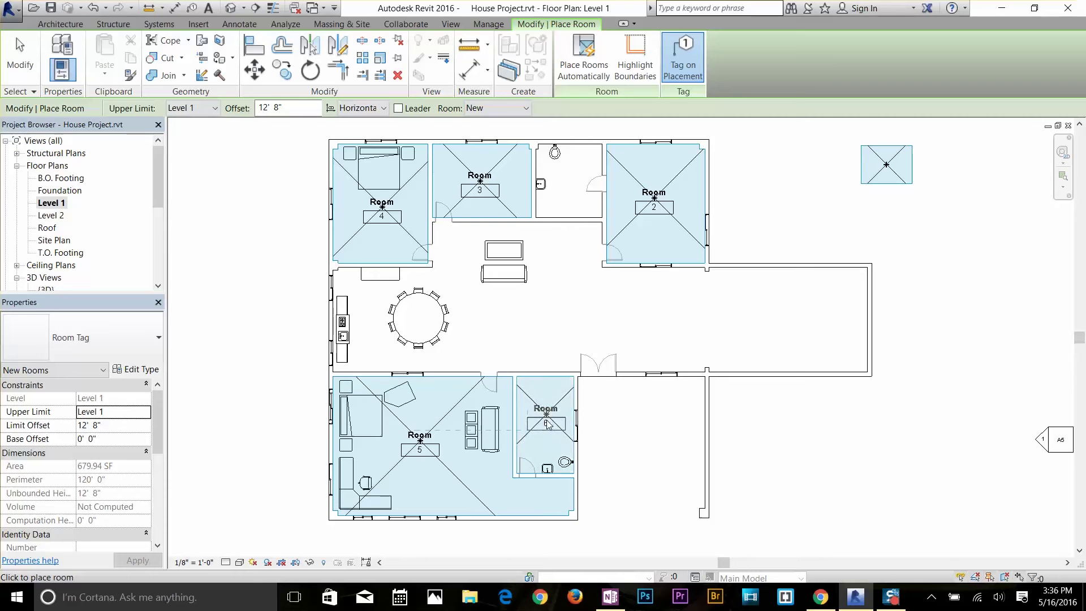
pyautogui.click(567, 182)
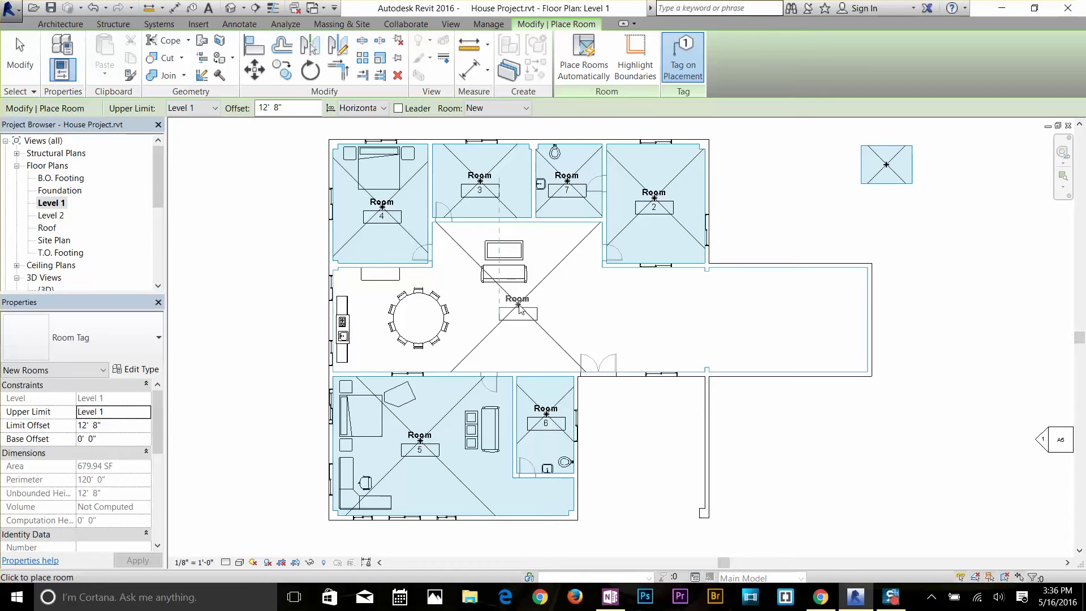
pyautogui.rightClick(519, 308)
pyautogui.click(527, 314)
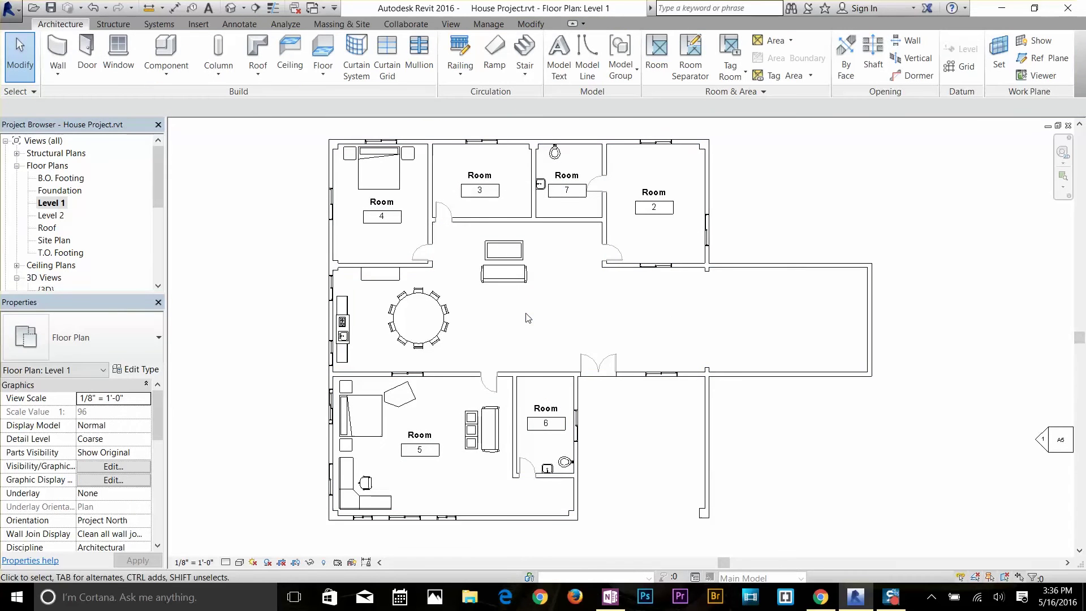
# Draw a vertical room separation line between the kitchen and dining area and the living area, from wall to wall
pyautogui.click(690, 69)
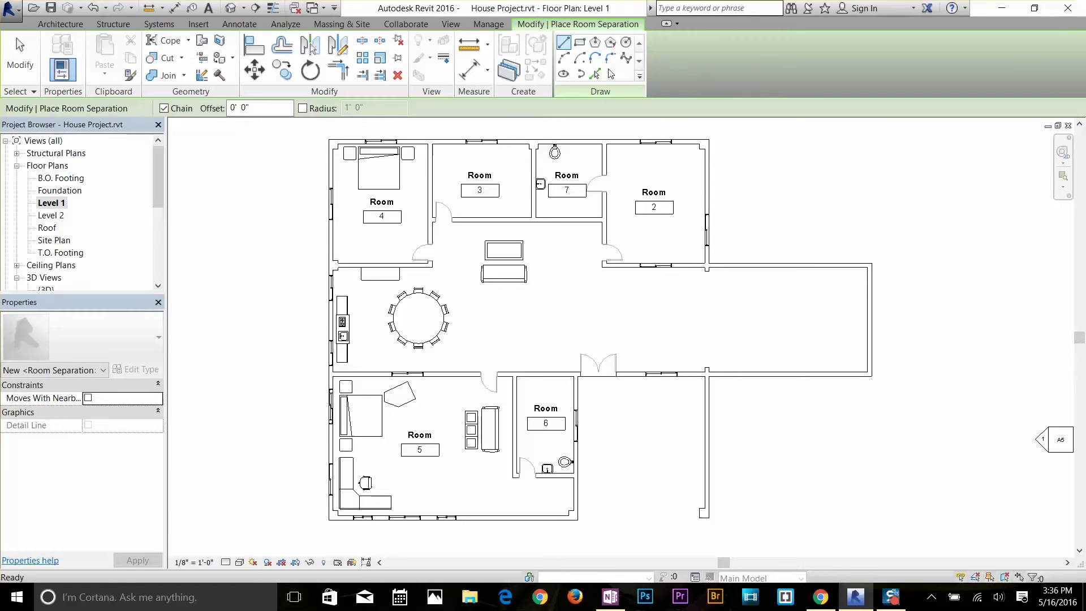
pyautogui.scroll(2, 435, 272)
pyautogui.click(431, 266)
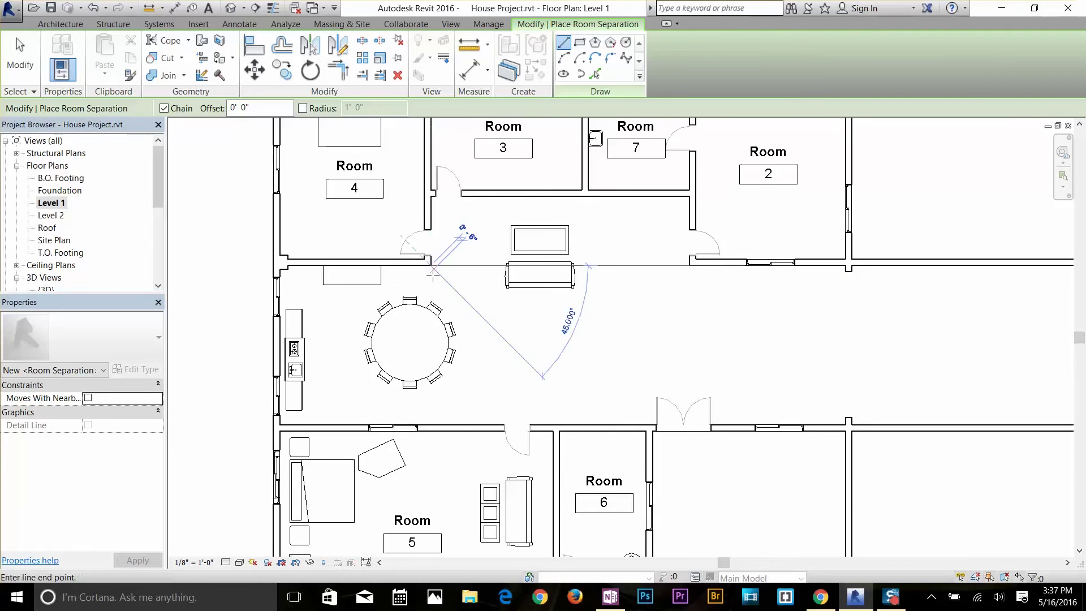
pyautogui.click(431, 423)
pyautogui.press('Escape')
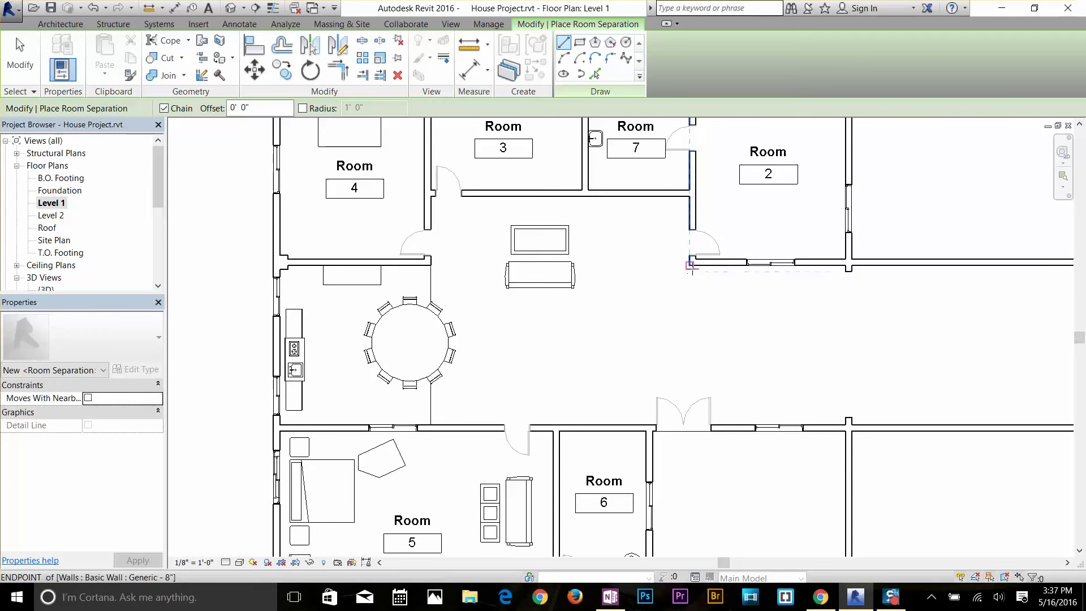
# Draw a second room separation line across the opening between the living area and the east wing
pyautogui.click(848, 271)
pyautogui.click(848, 421)
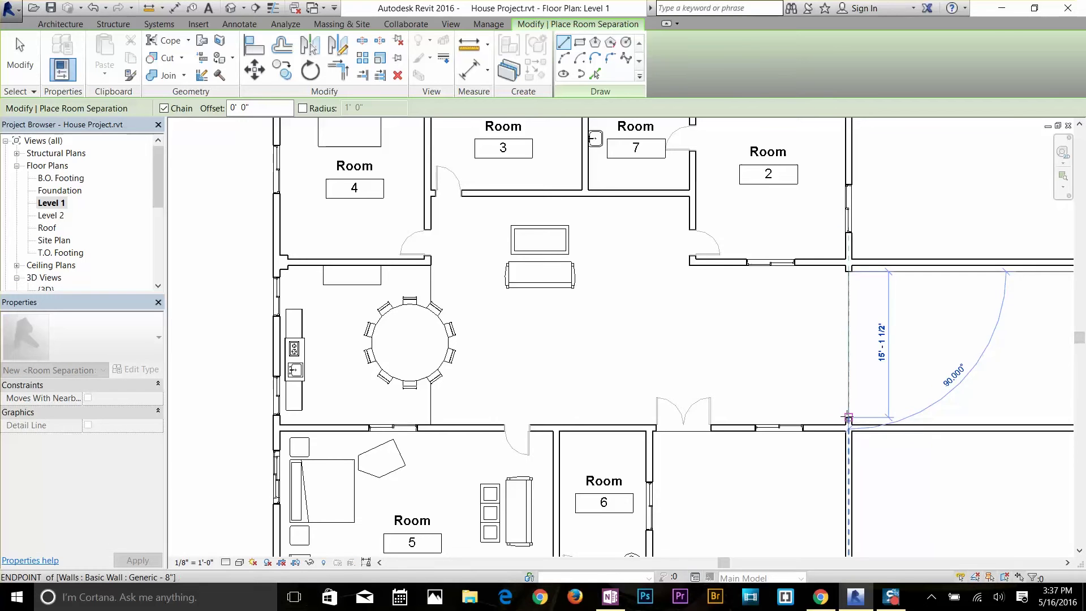
pyautogui.press('Escape')
pyautogui.press('Escape')
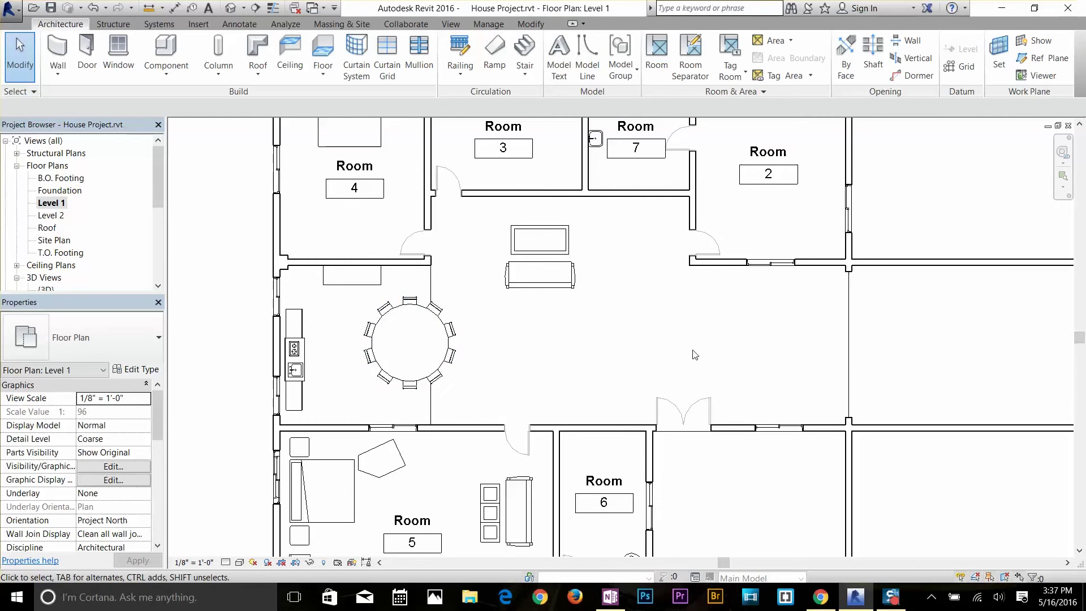
# Place tagged rooms in the central living area, the east wing, and the kitchen and dining area
pyautogui.scroll(1, 782, 340)
pyautogui.scroll(-2, 746, 323)
pyautogui.moveTo(746, 322); pyautogui.dragTo(817, 353, button='middle')
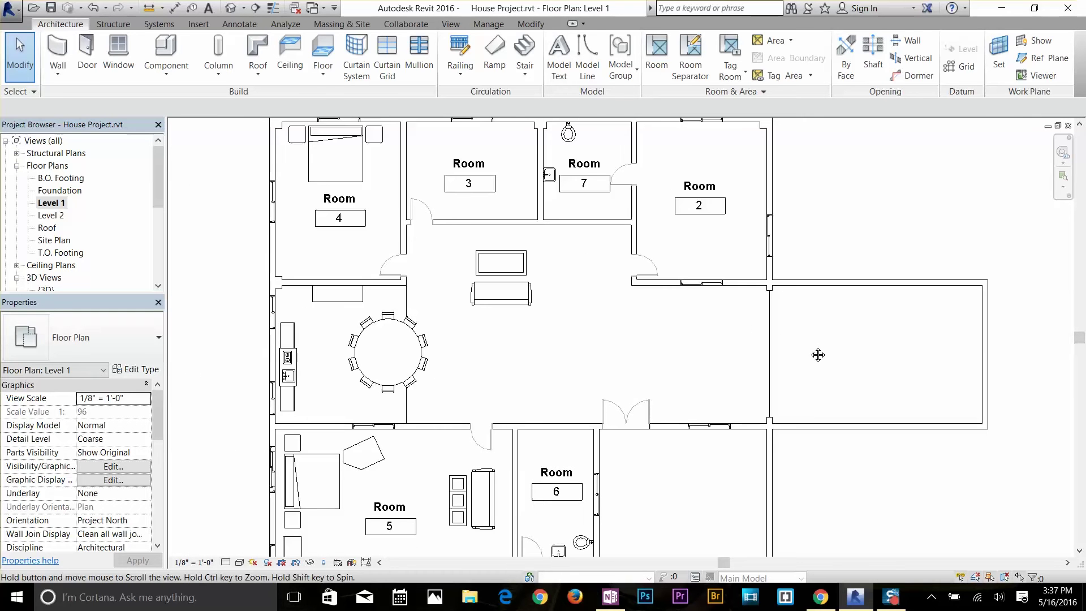
pyautogui.click(657, 55)
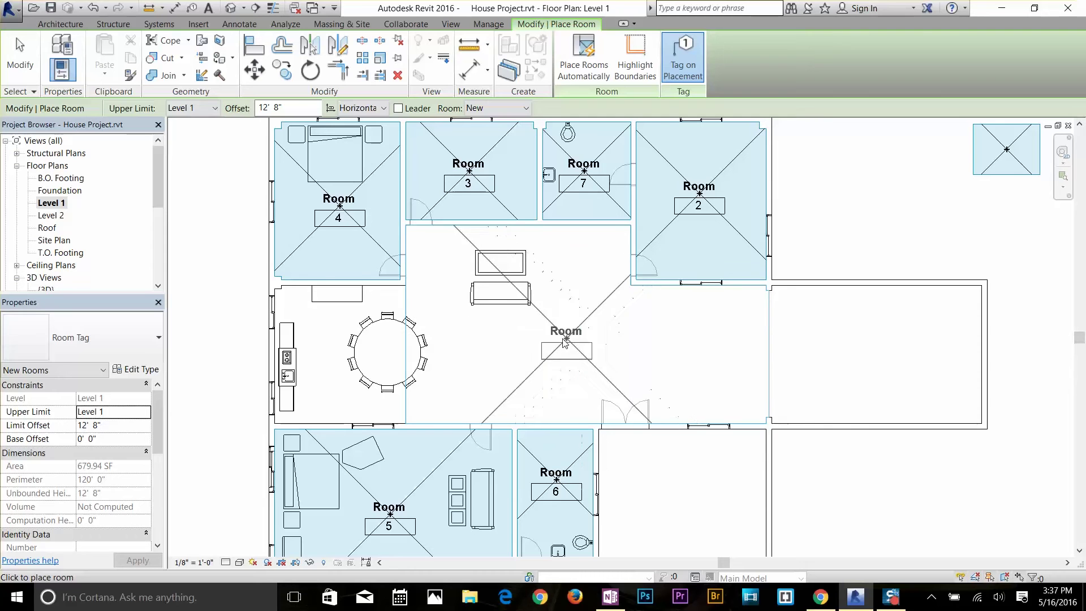
pyautogui.click(556, 334)
pyautogui.click(889, 351)
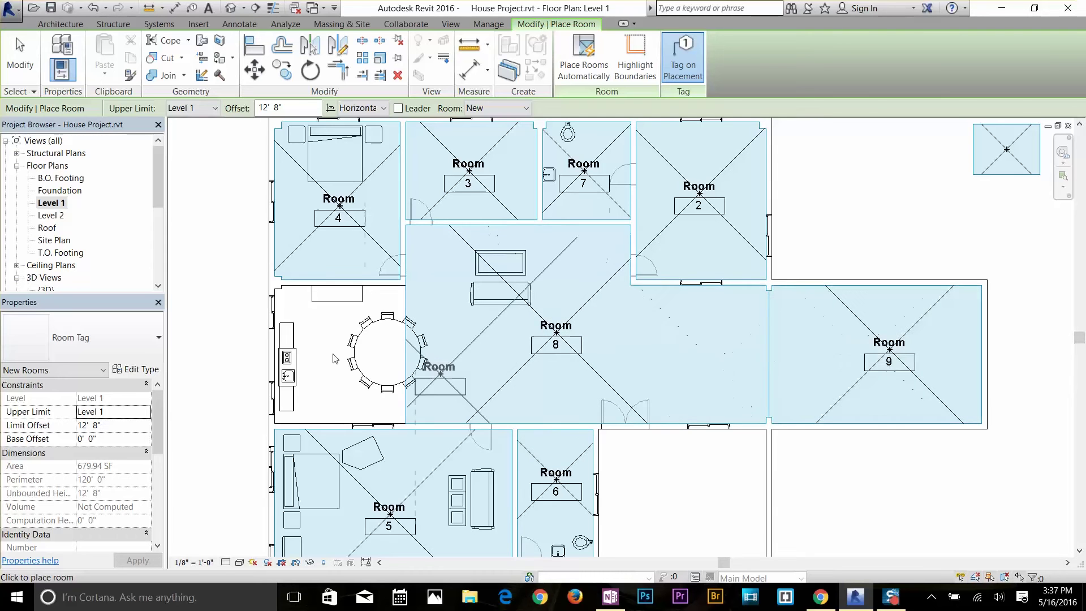
pyautogui.click(334, 360)
pyautogui.press('Escape')
# Select the room element numbered 3 and change its Name property to "bedroom"
pyautogui.scroll(-1, 673, 311)
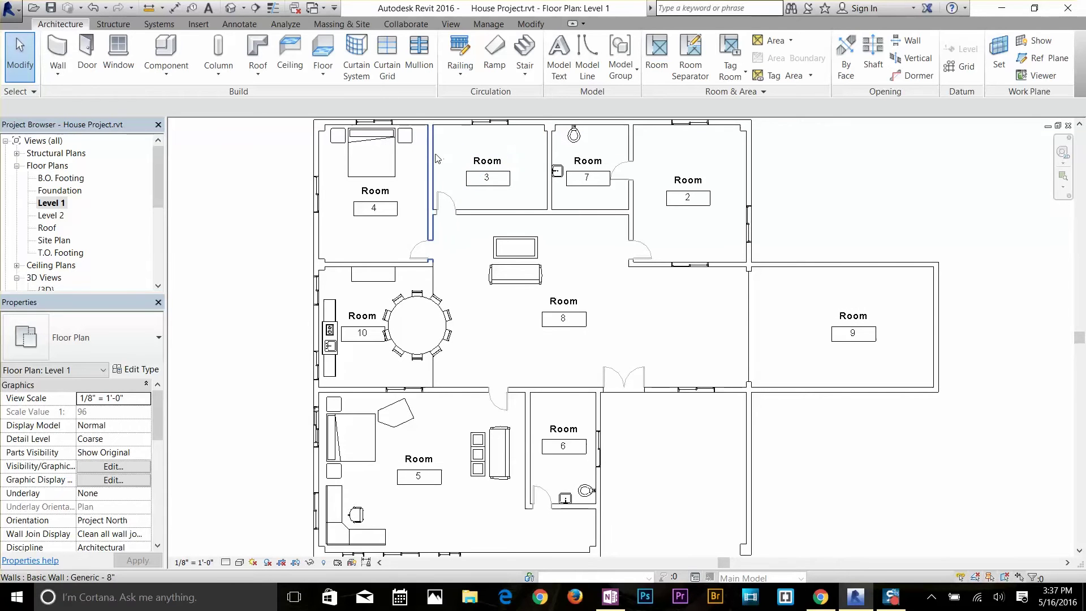
pyautogui.press('Tab')
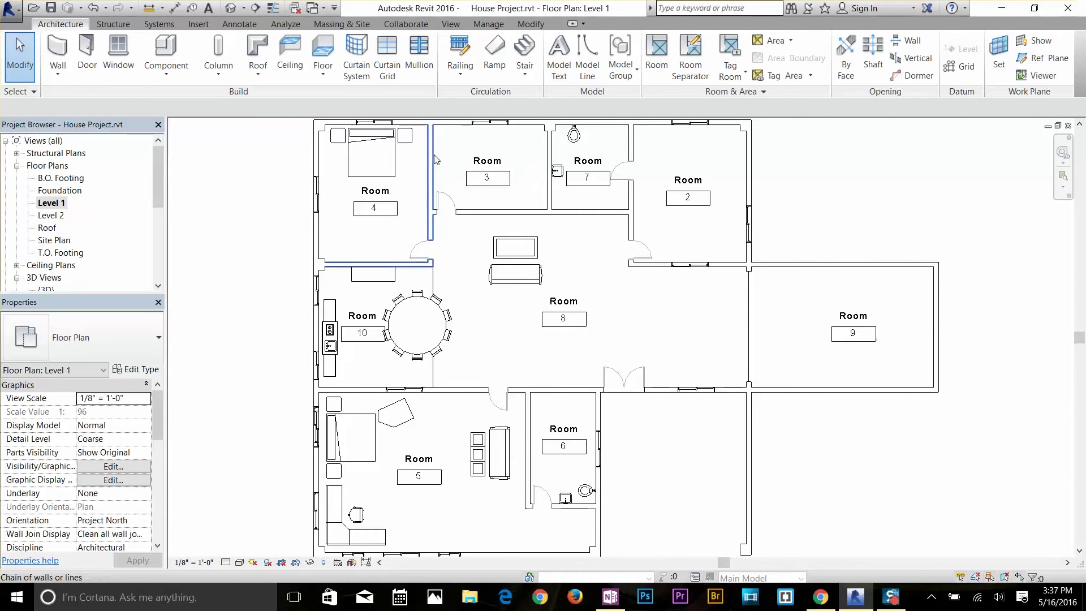
pyautogui.press('Tab')
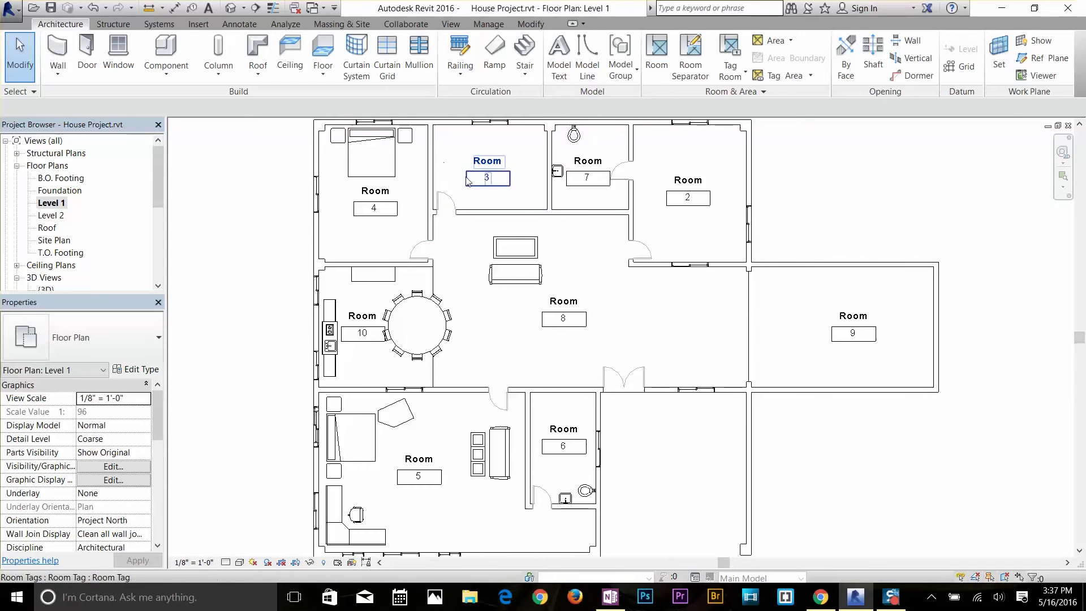
pyautogui.click(467, 146)
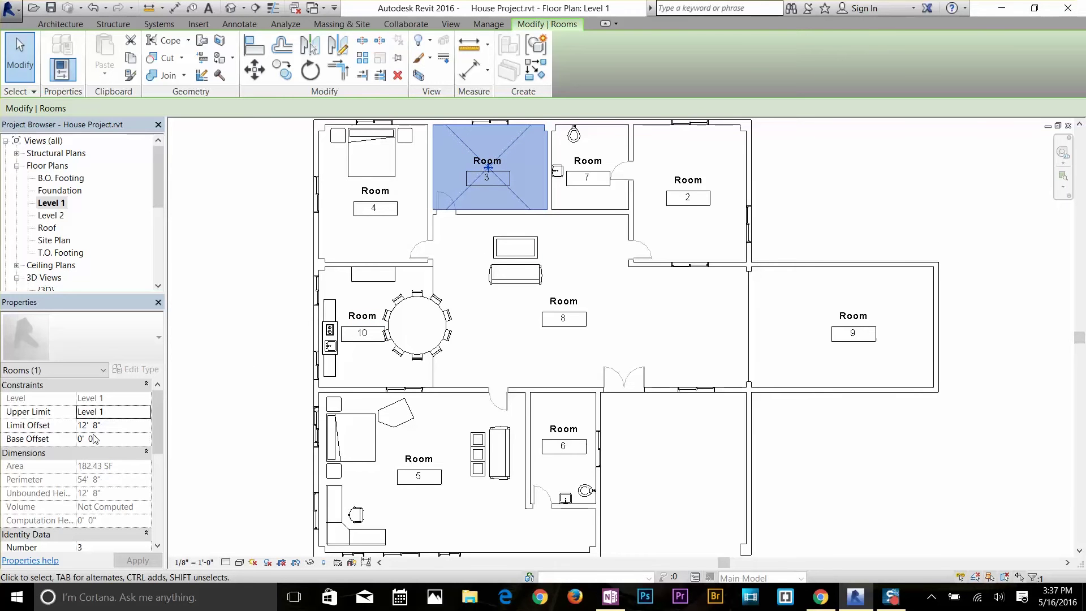
pyautogui.scroll(-2, 95, 439)
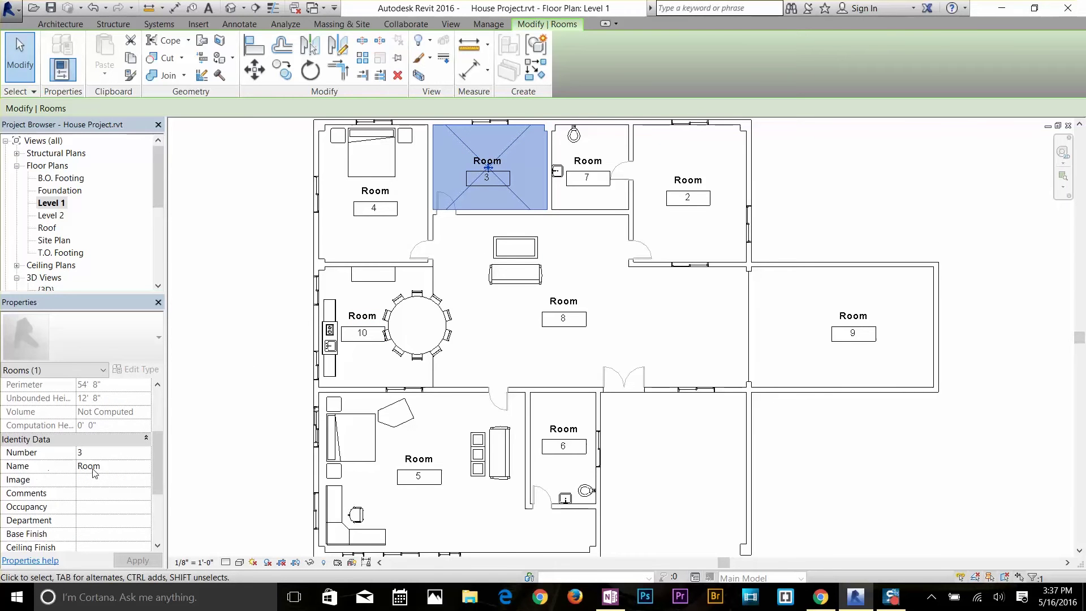
pyautogui.click(93, 466)
pyautogui.doubleClick(94, 467)
pyautogui.write('bedroom')
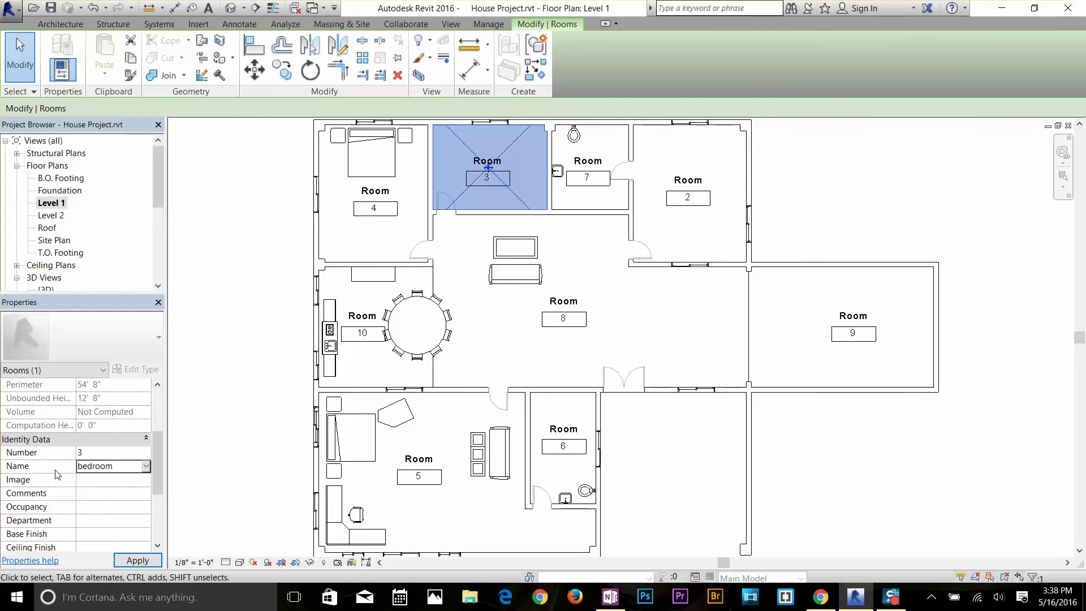
pyautogui.click(137, 560)
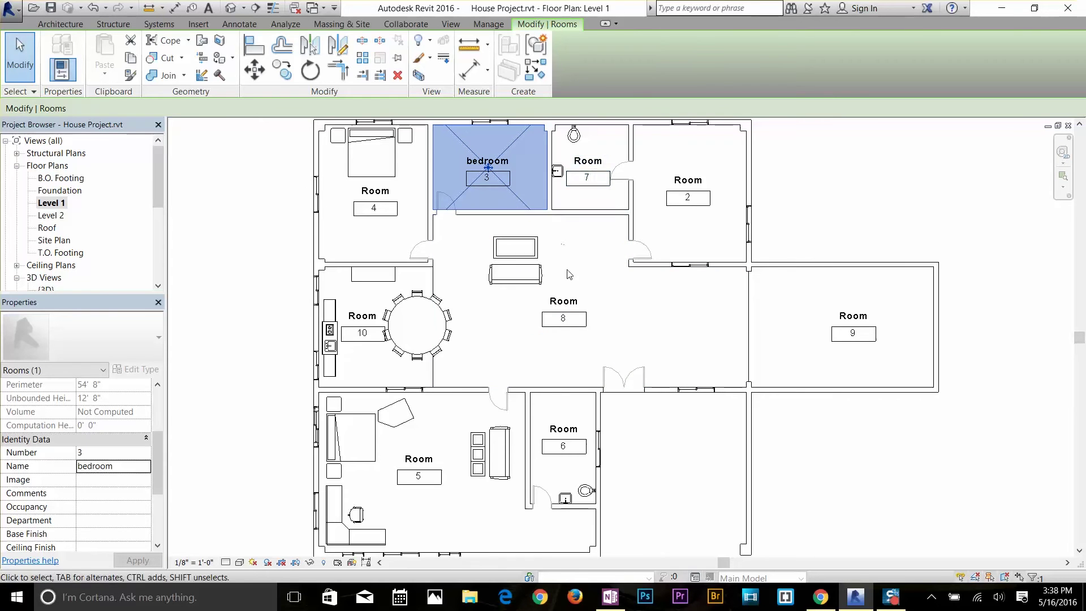
# Rename the upper bathroom, room 7, to "toilet" directly in its room tag
pyautogui.click(586, 165)
pyautogui.click(592, 161)
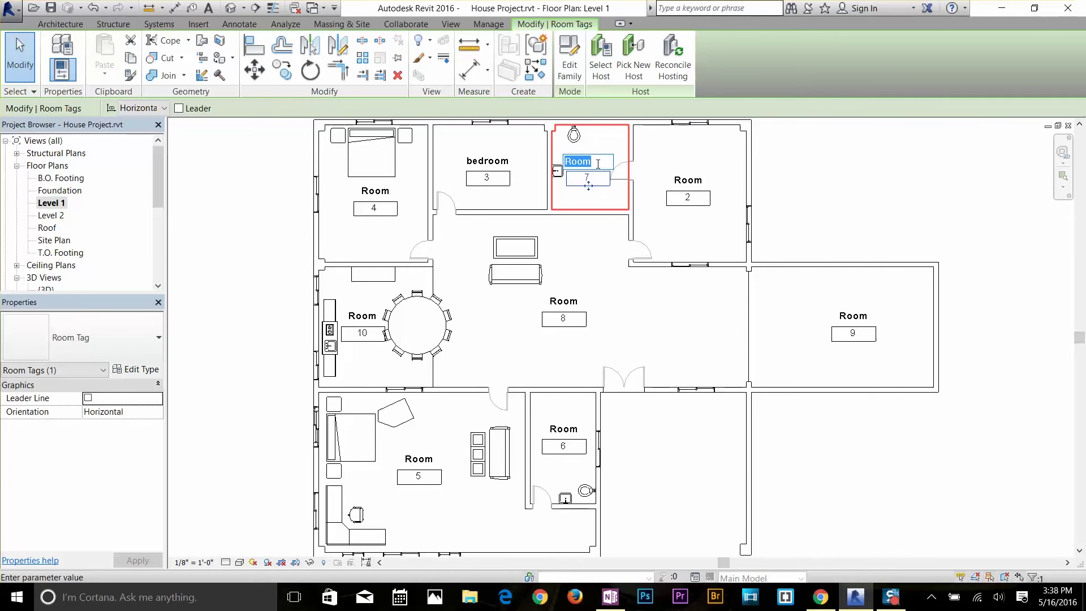
pyautogui.press('Return')
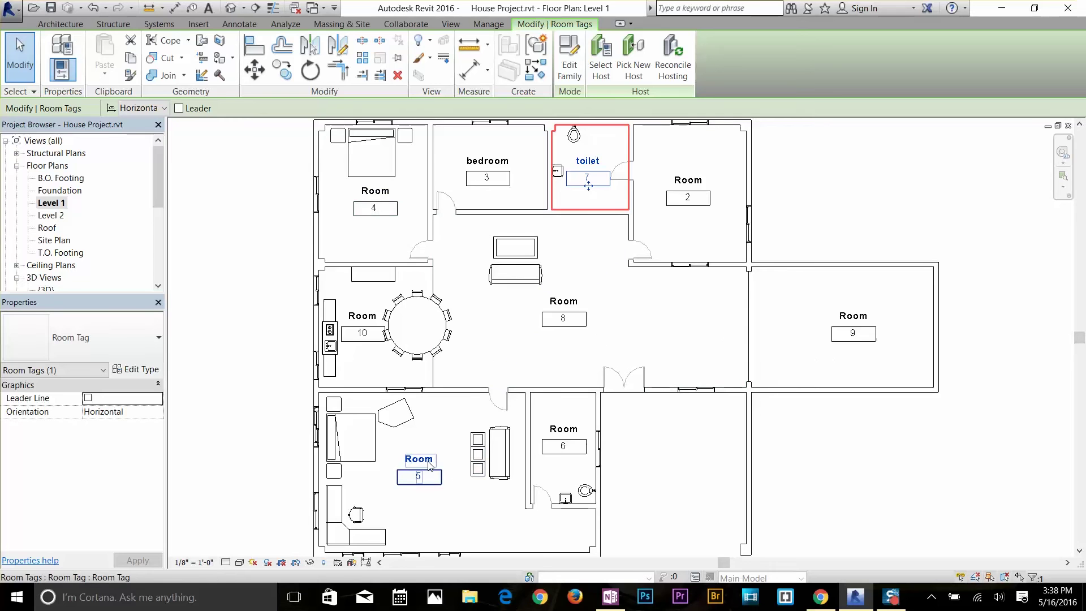
pyautogui.click(370, 193)
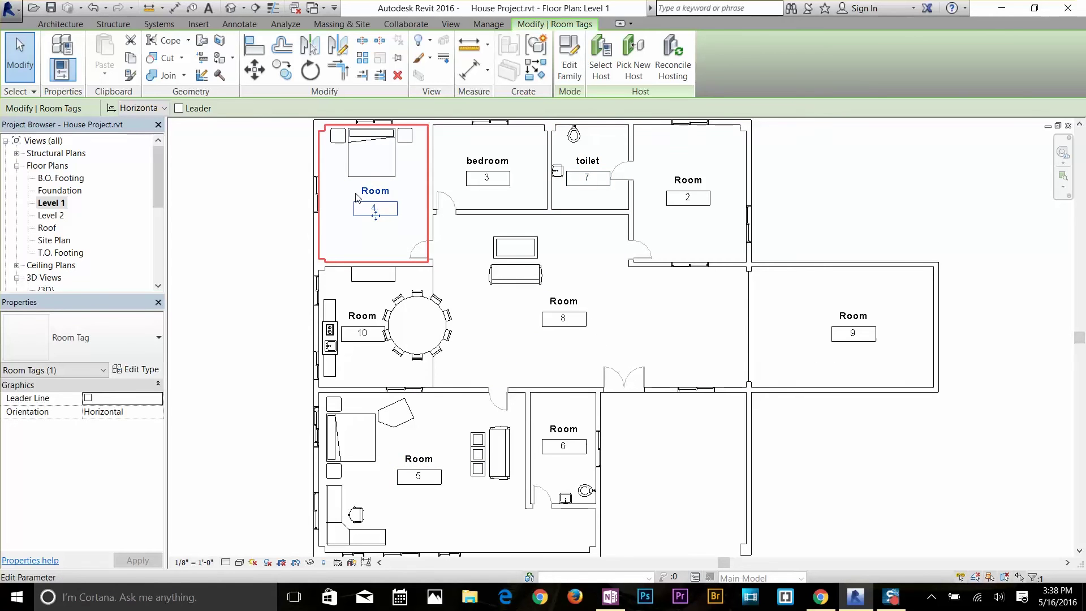
pyautogui.press('Escape')
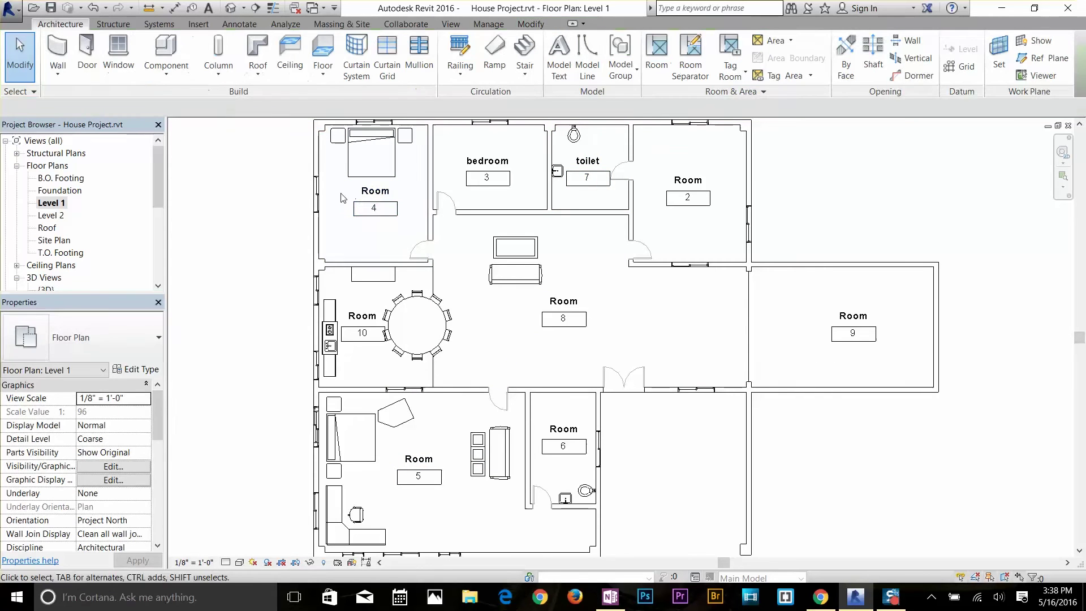
pyautogui.click(373, 196)
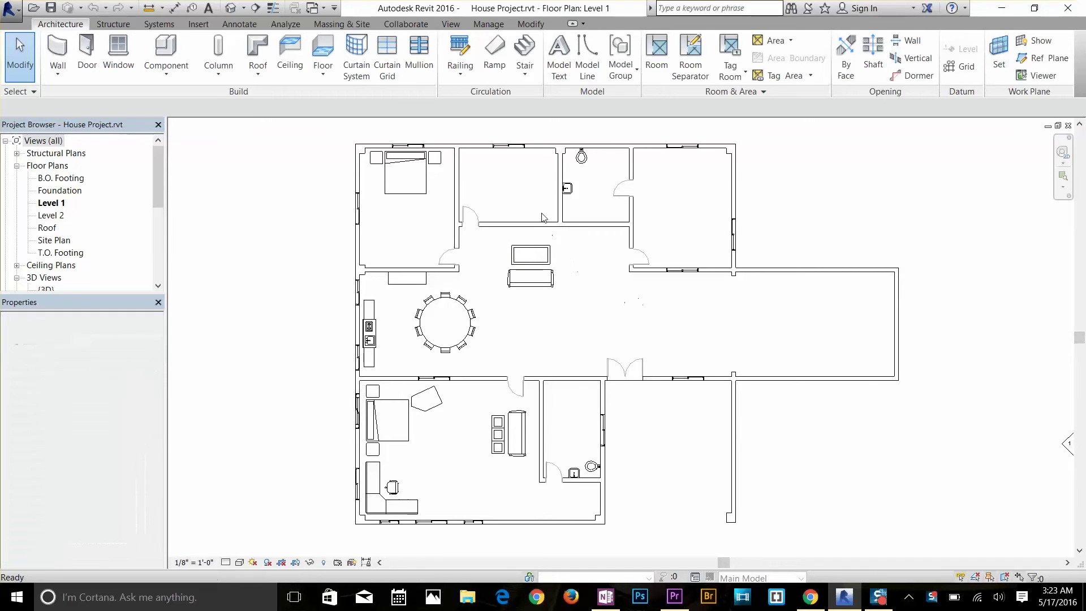
# Place tagged rooms in the northeast room, the northwest bedroom, and the small upper room beside the bathroom
pyautogui.click(660, 50)
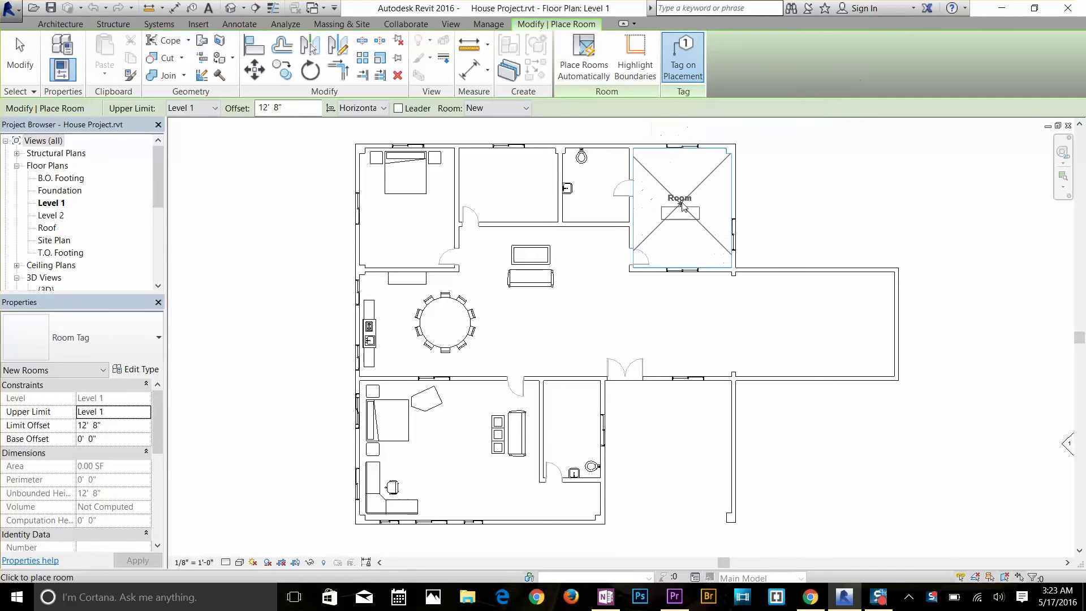
pyautogui.click(677, 240)
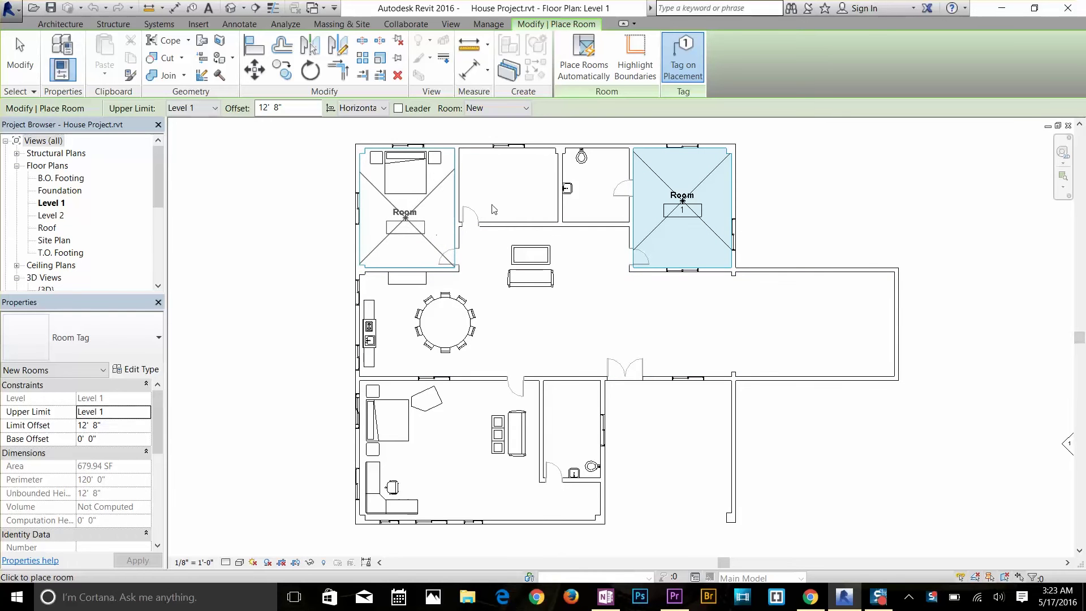
pyautogui.click(515, 187)
pyautogui.press('Escape')
pyautogui.press('Escape')
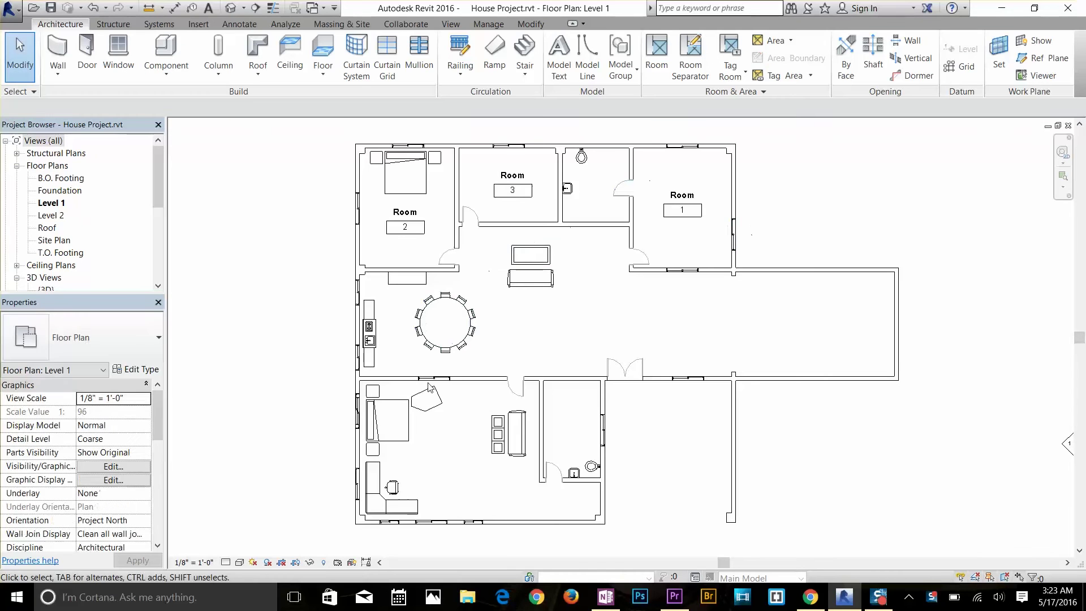
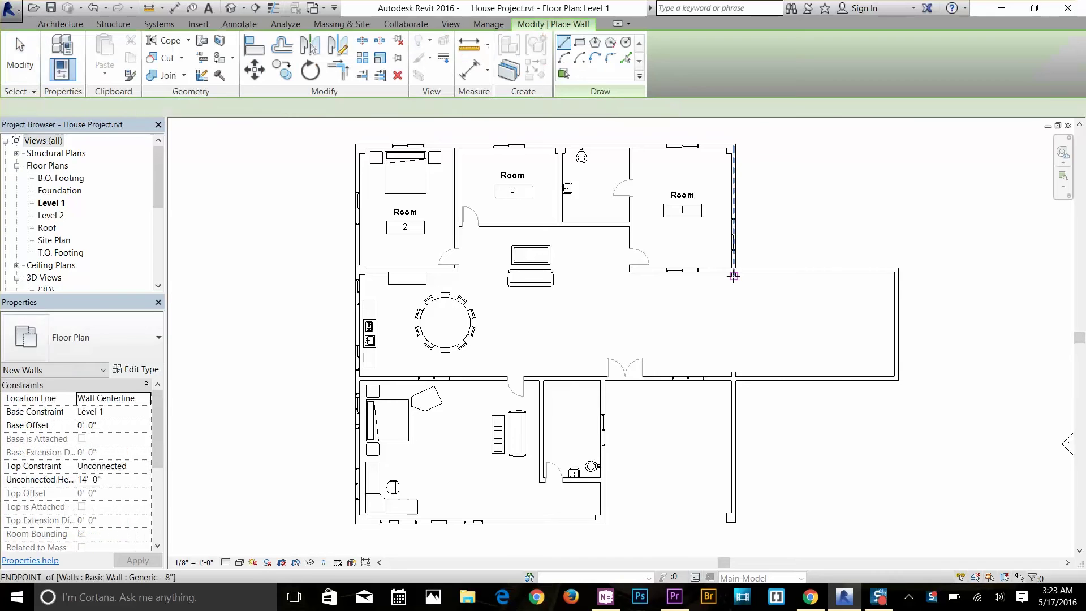
# Draw a Generic - 8" wall across the opening between the living area and the east wing
pyautogui.click(733, 276)
pyautogui.click(733, 372)
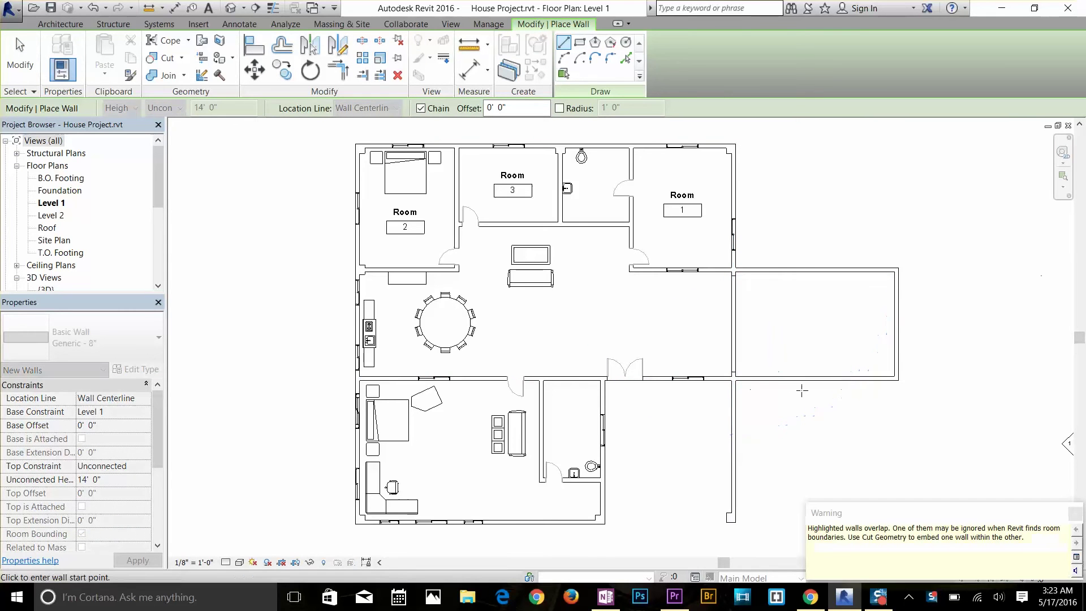
pyautogui.press('Escape')
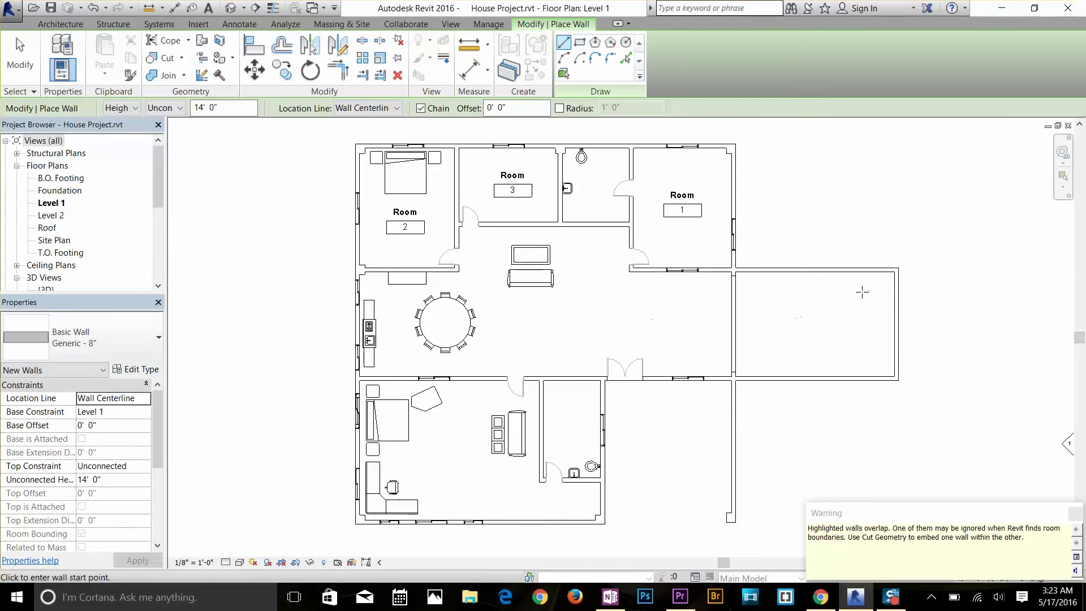
pyautogui.press('Escape')
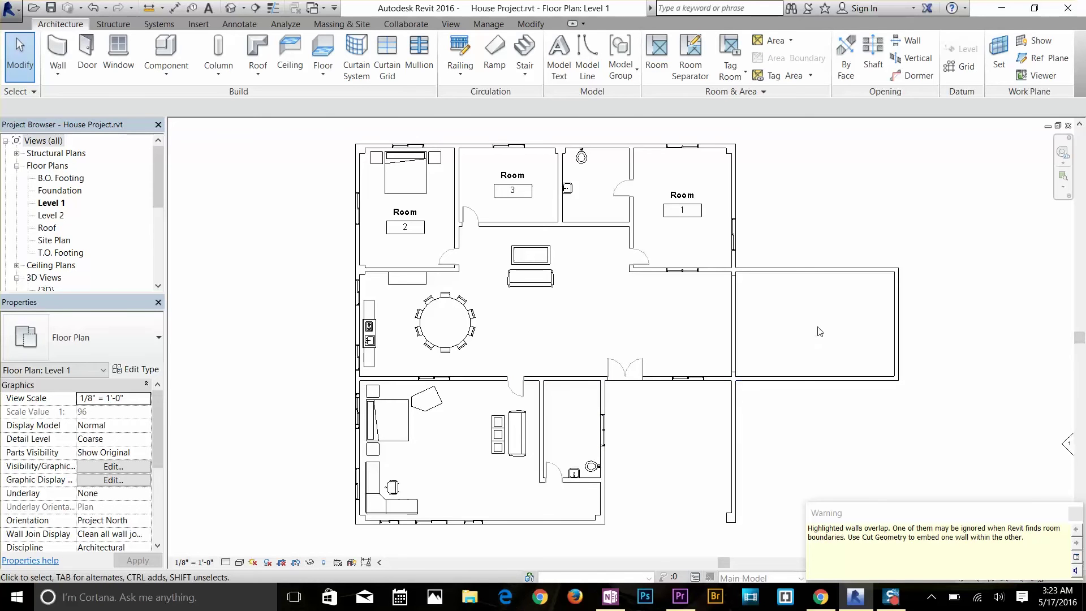
# Place a tagged room in the large southwest bedroom
pyautogui.click(683, 213)
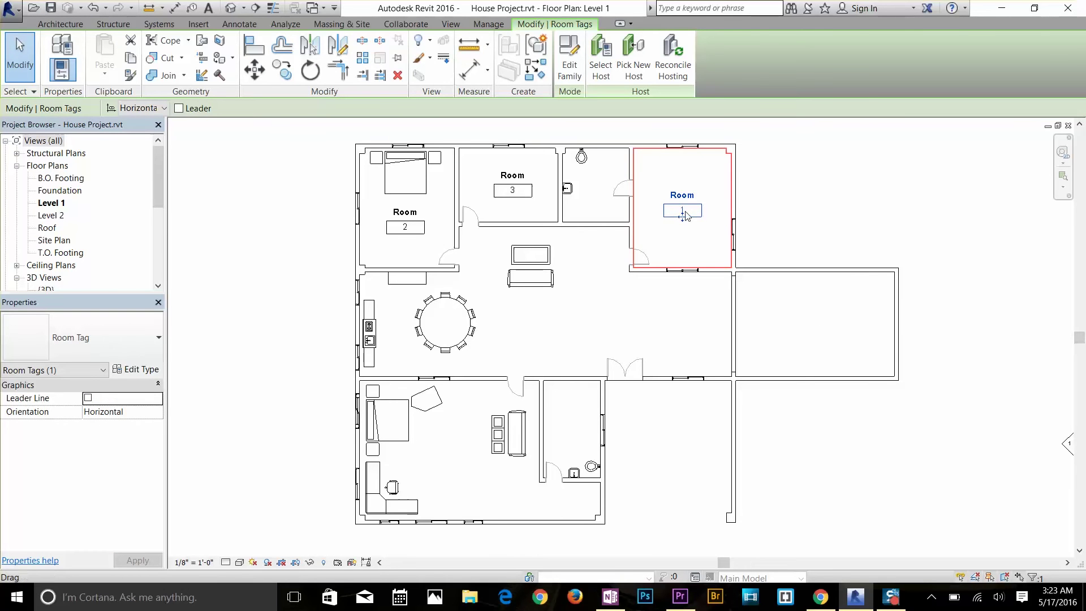
pyautogui.click(681, 249)
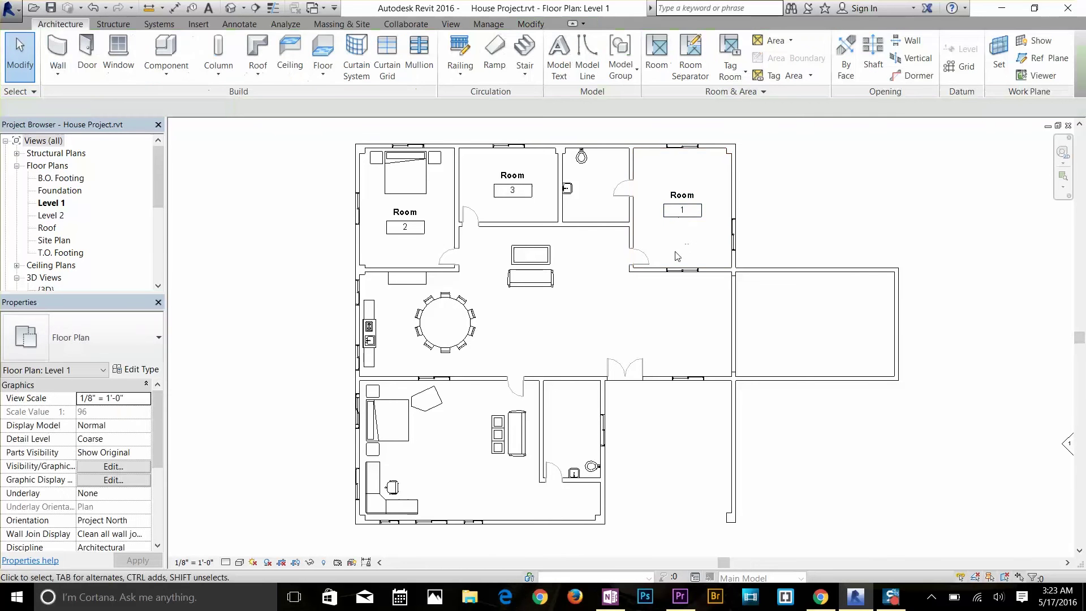
pyautogui.click(656, 57)
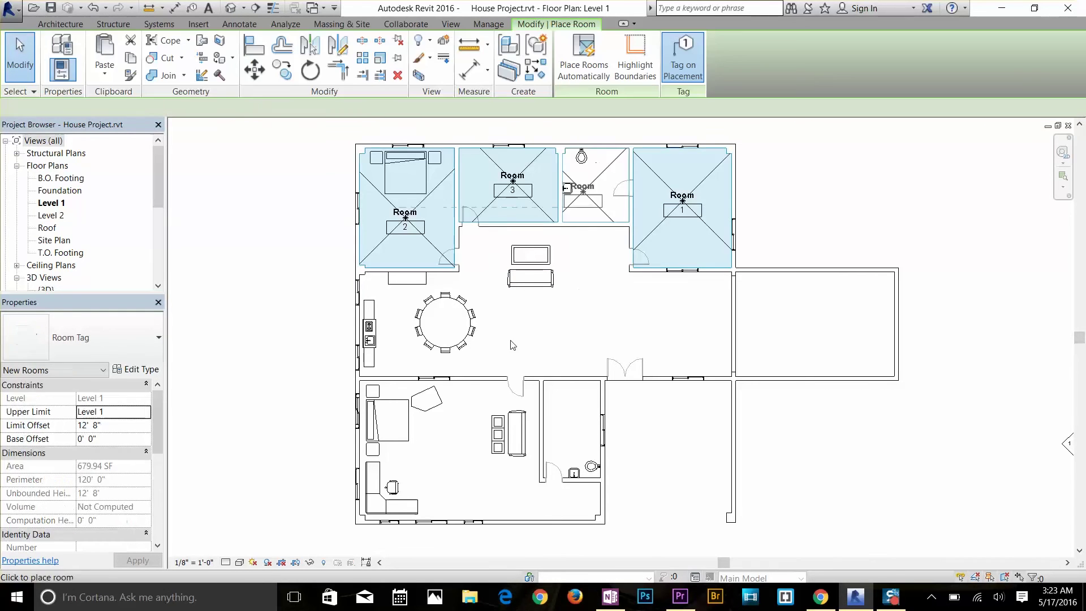
pyautogui.click(458, 446)
pyautogui.press('Escape')
pyautogui.press('Escape')
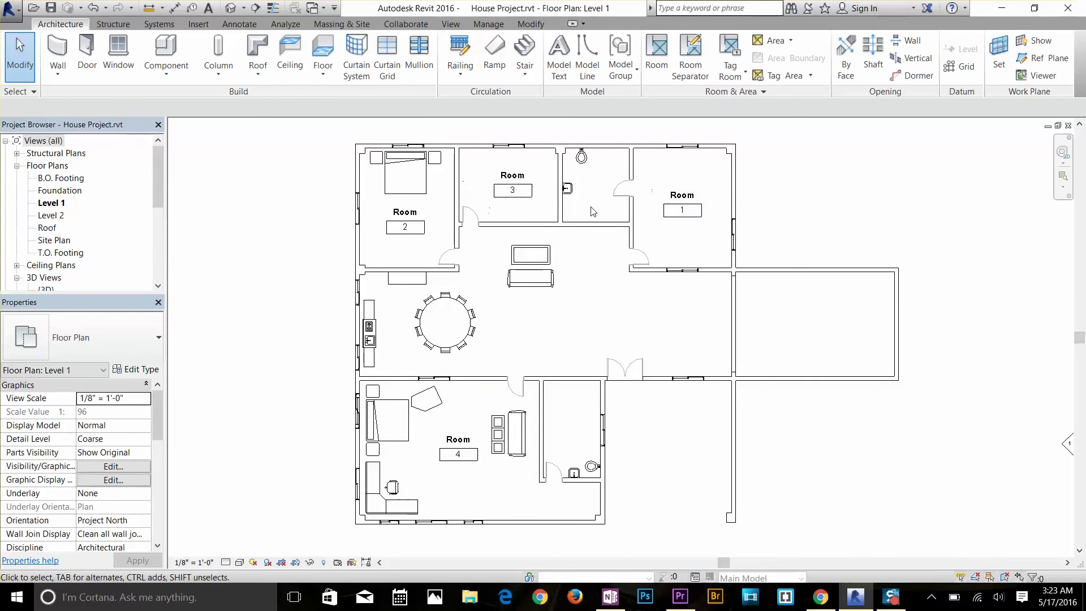
# Select the southwest bedroom's room element and set its Number property to 101
pyautogui.click(459, 451)
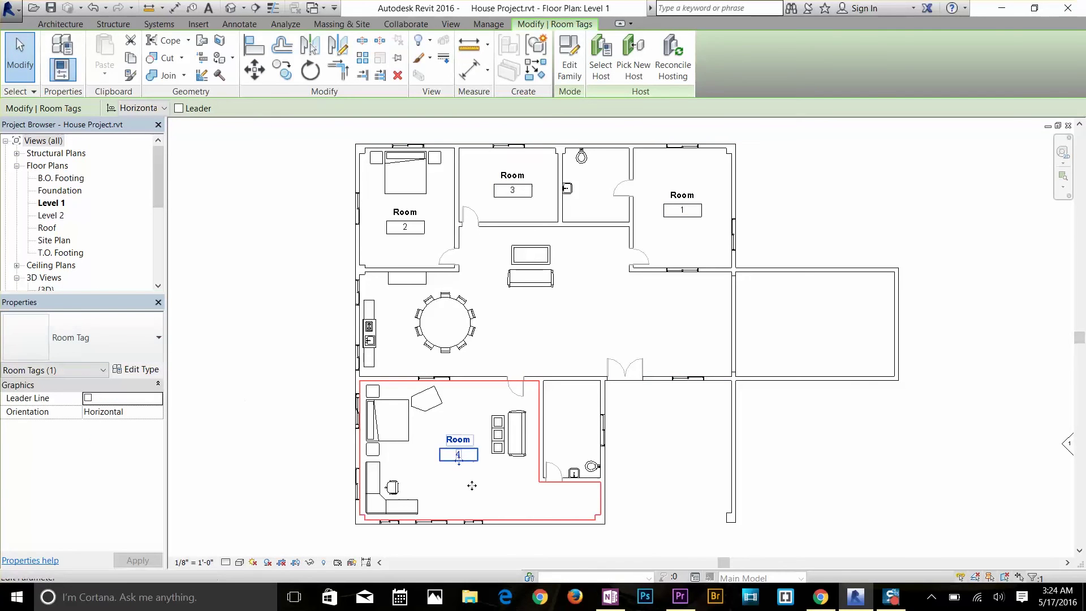
pyautogui.press('Escape')
pyautogui.press('Tab')
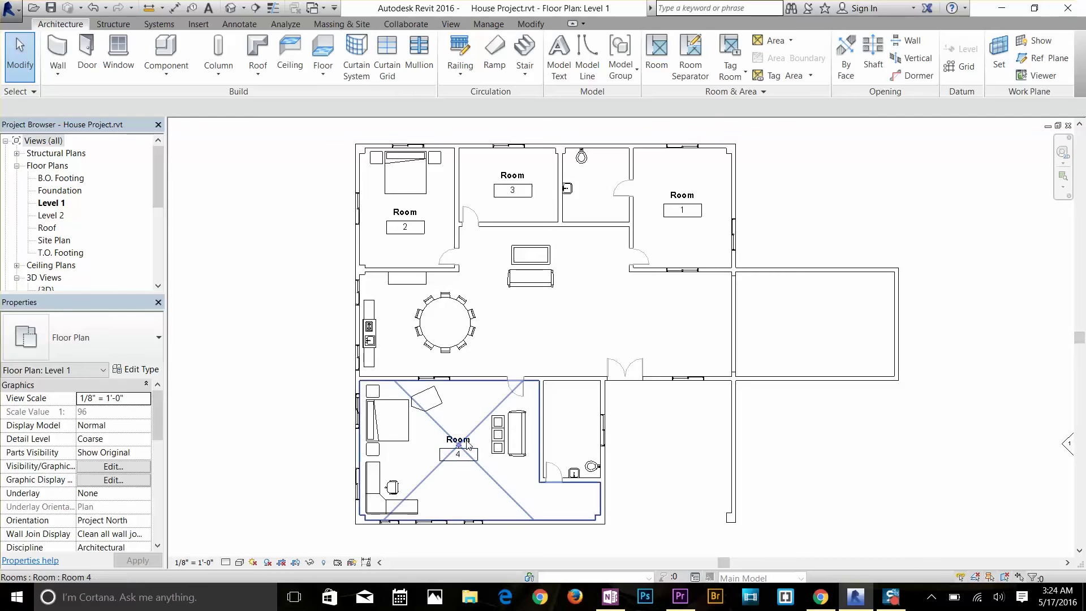
pyautogui.click(468, 445)
pyautogui.scroll(-2, 93, 435)
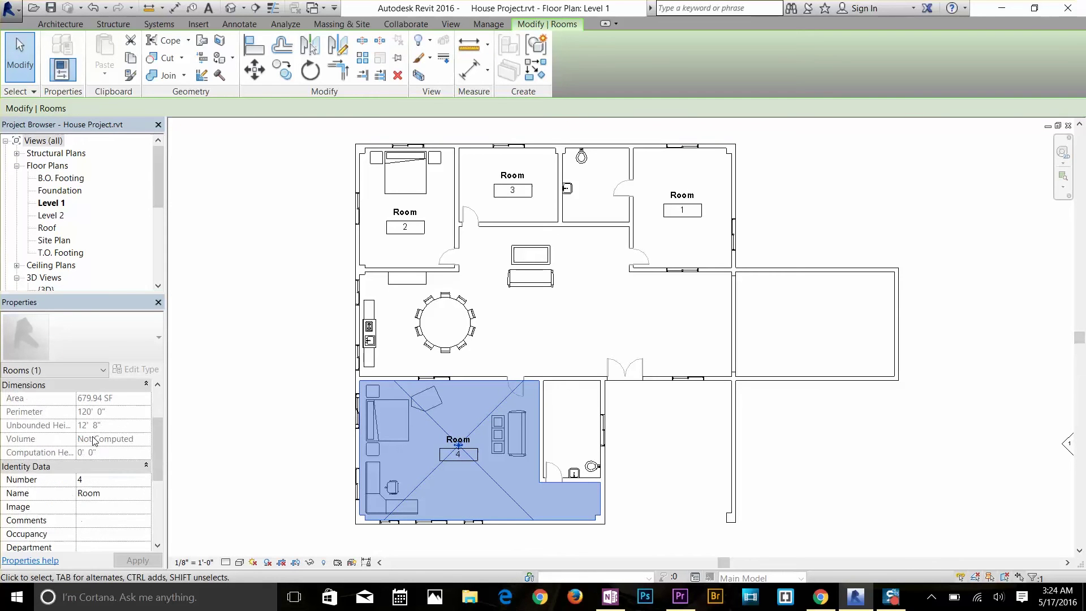
pyautogui.click(86, 479)
pyautogui.write('1')
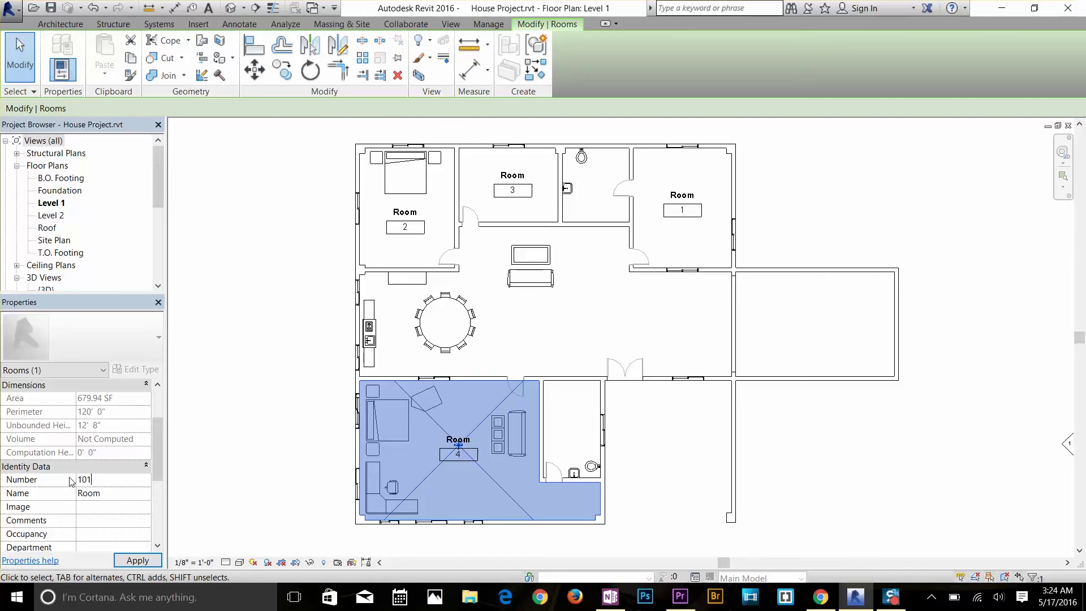
pyautogui.write('01')
pyautogui.press('Return')
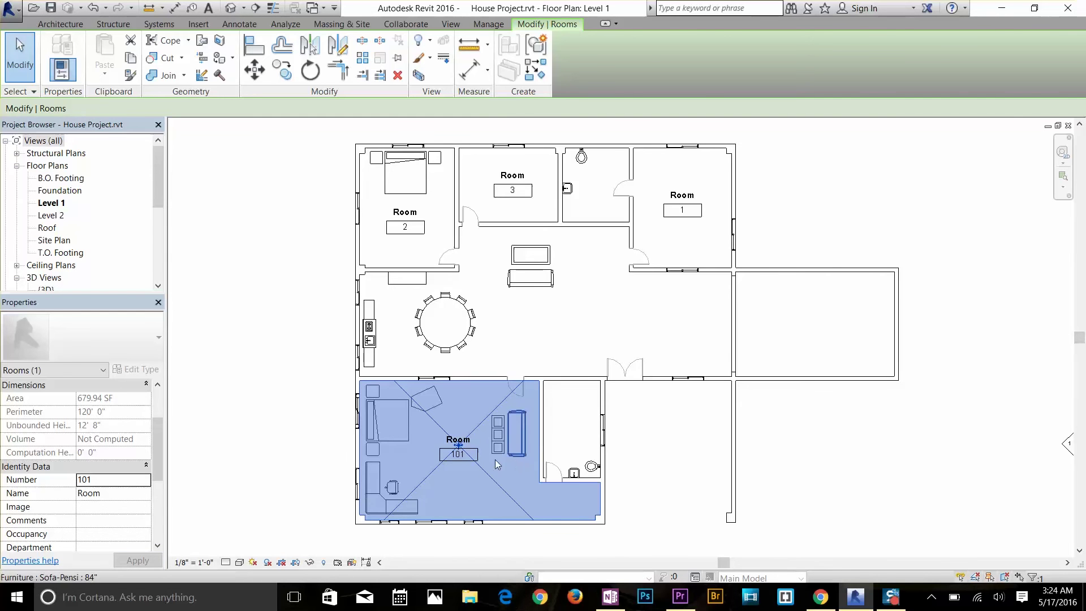
pyautogui.click(303, 443)
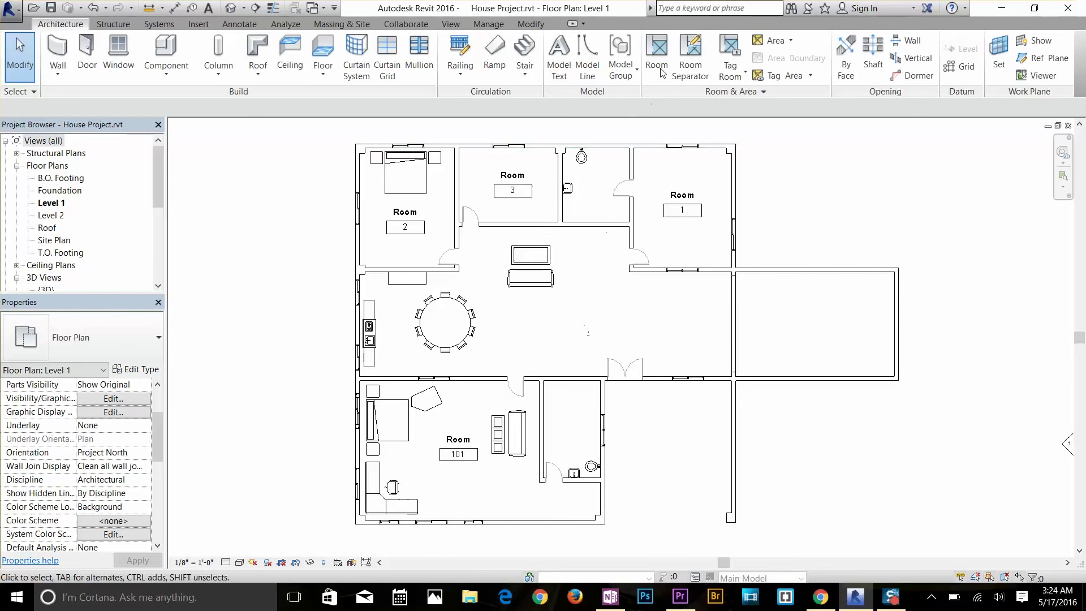
# Place a tagged room in the enclosed east wing
pyautogui.click(658, 59)
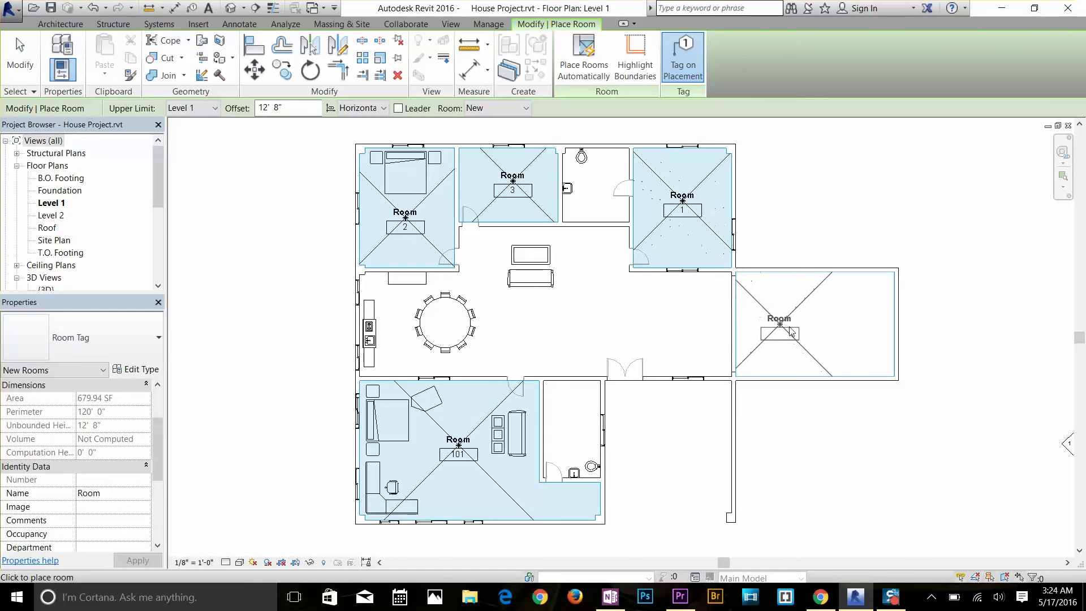
pyautogui.click(807, 321)
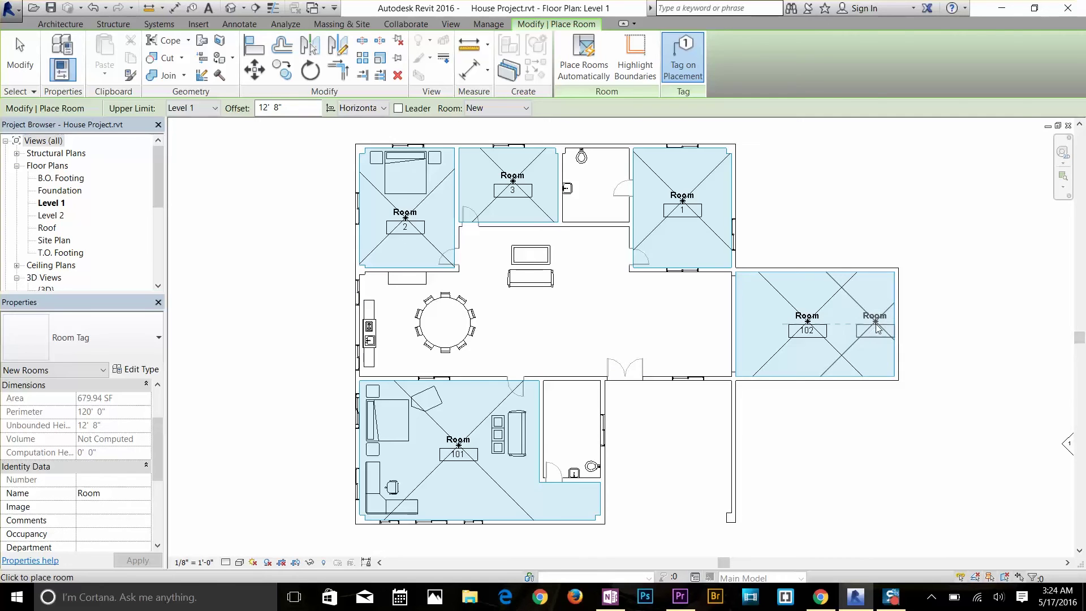
pyautogui.press('Escape')
pyautogui.press('Escape')
# Open the Room Schedule and change its Floor Finish column to the Area parameter
pyautogui.scroll(-1, 77, 244)
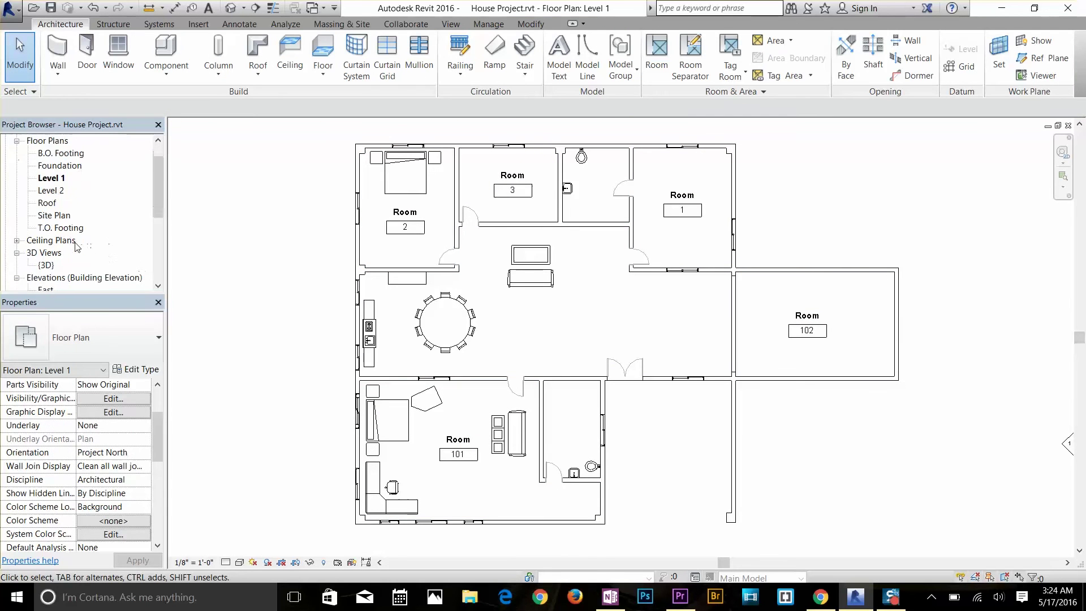
pyautogui.scroll(-4, 77, 245)
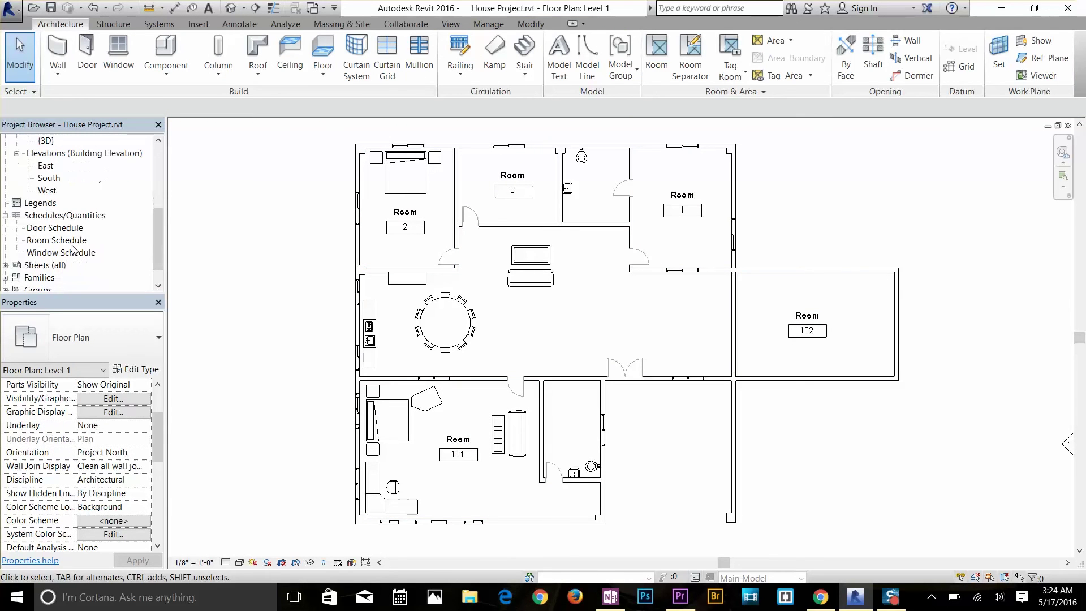
pyautogui.doubleClick(63, 241)
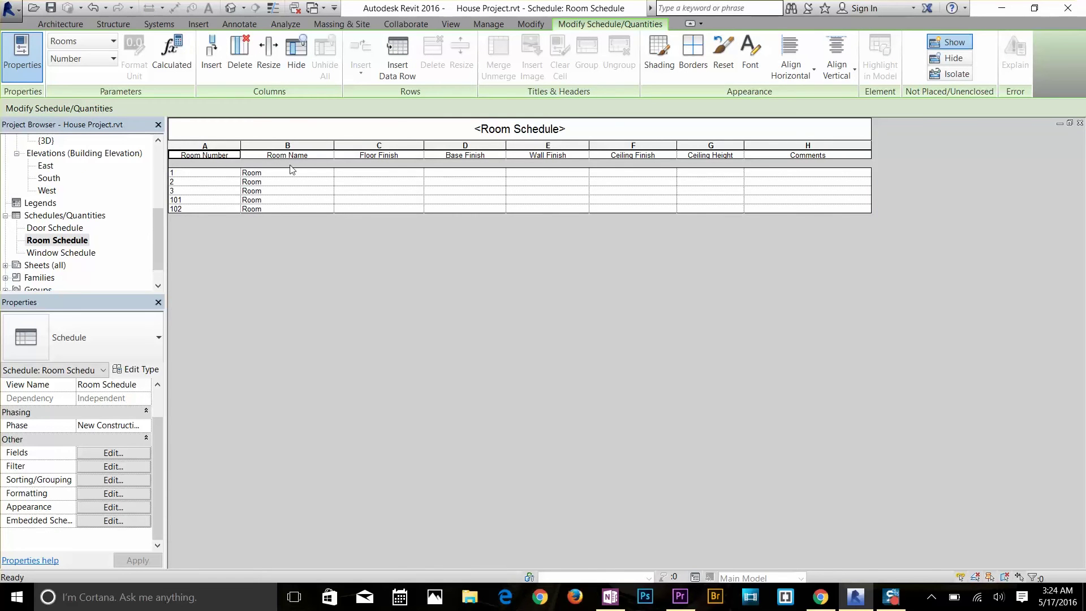
pyautogui.click(394, 149)
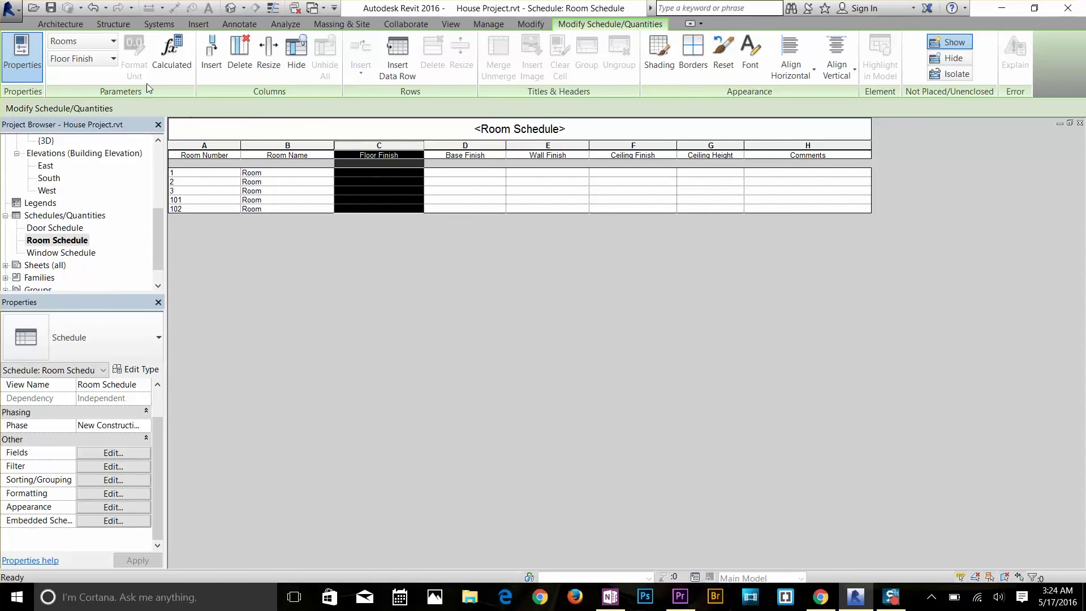
pyautogui.click(93, 59)
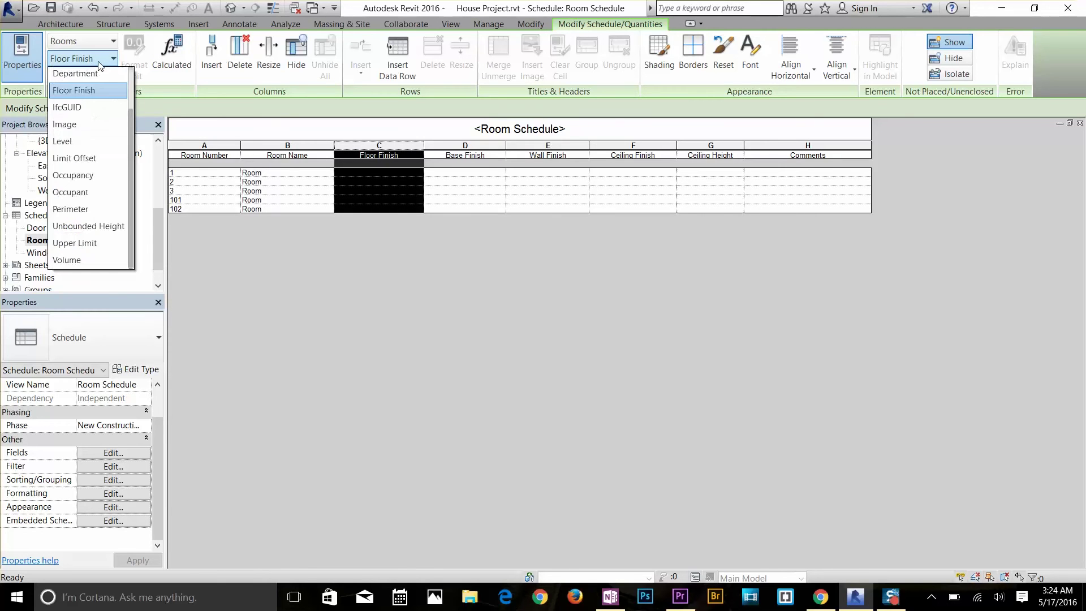
pyautogui.scroll(2, 72, 162)
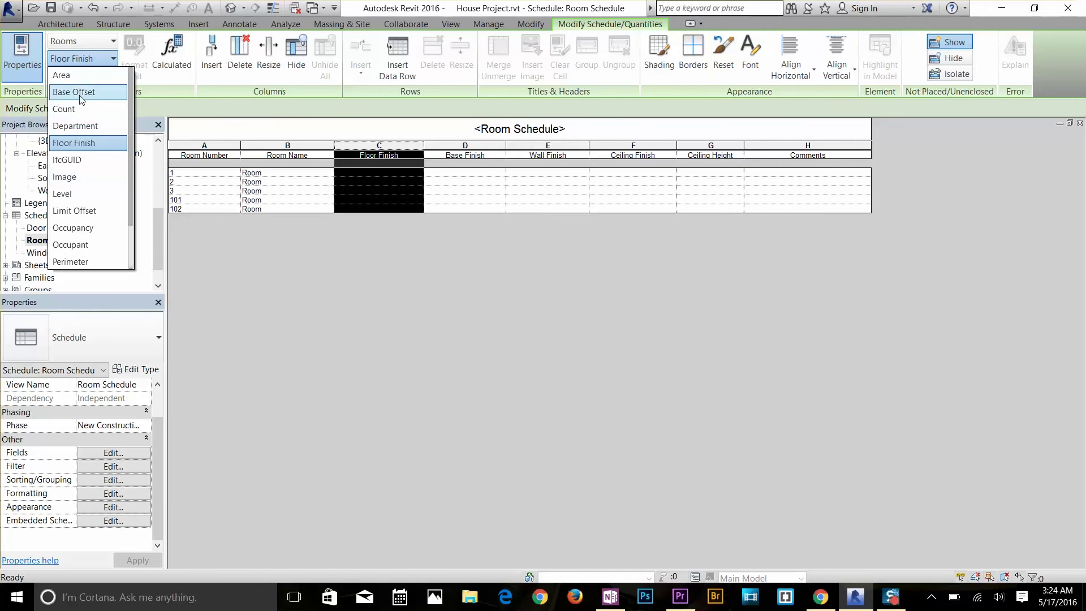
pyautogui.click(65, 74)
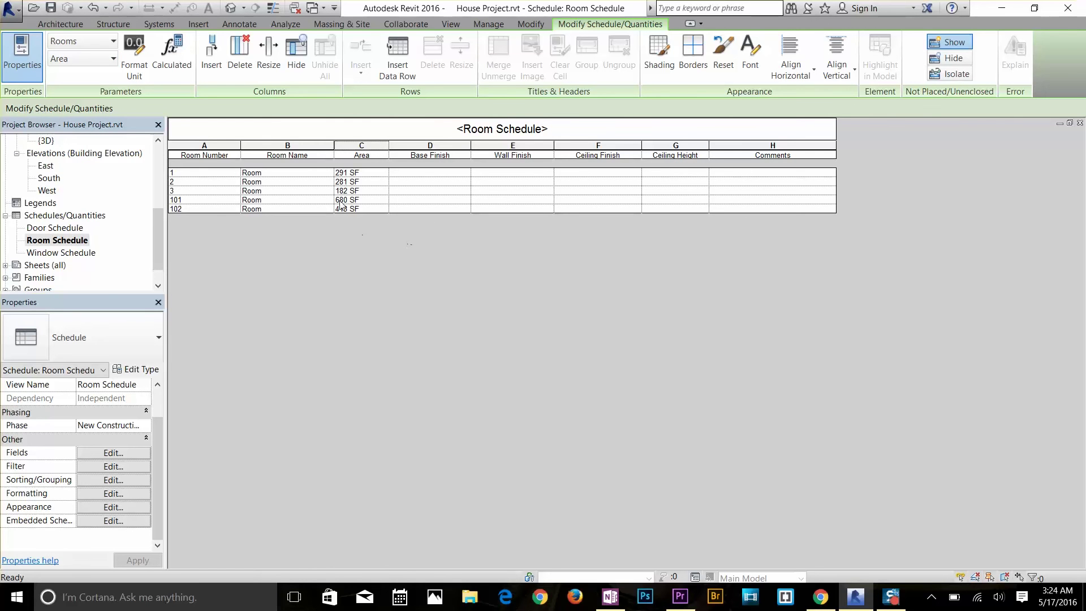
# Return to the Level 1 floor plan and select only the east wing's room element
pyautogui.click(55, 26)
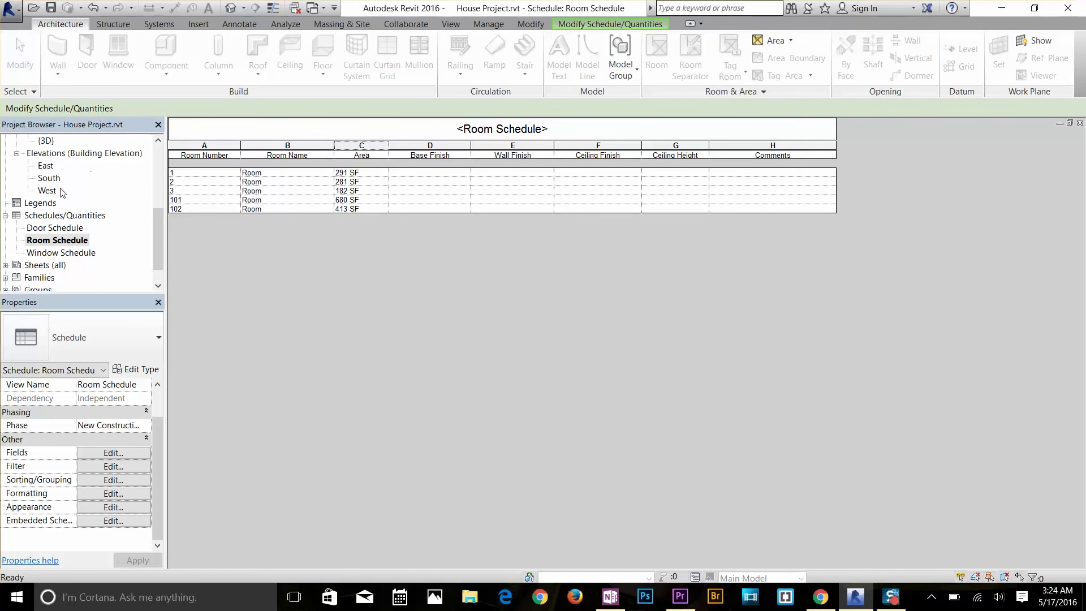
pyautogui.scroll(3, 62, 192)
pyautogui.doubleClick(60, 167)
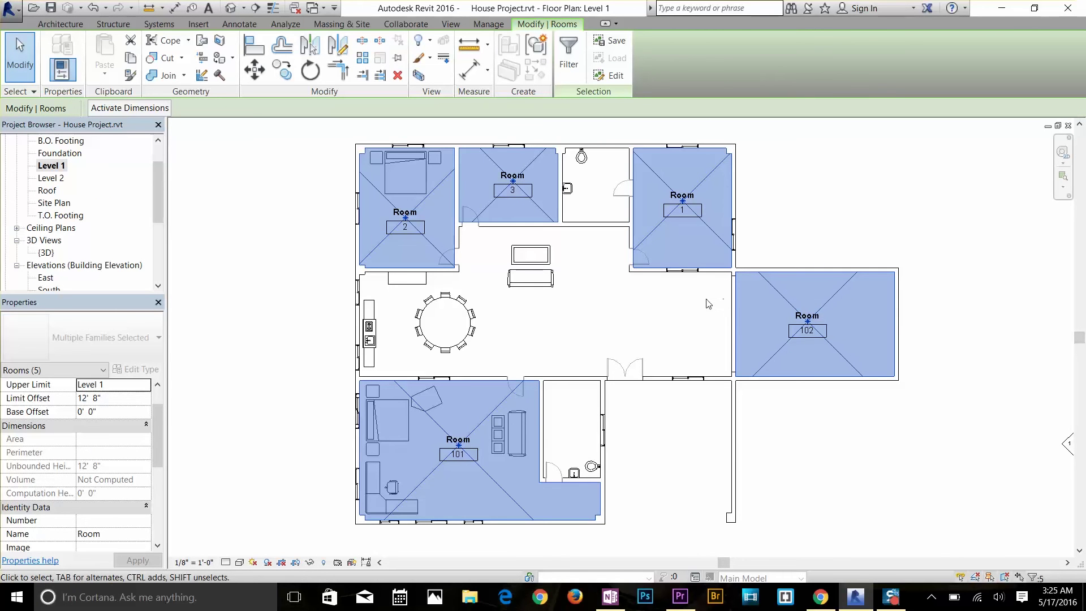
pyautogui.click(743, 306)
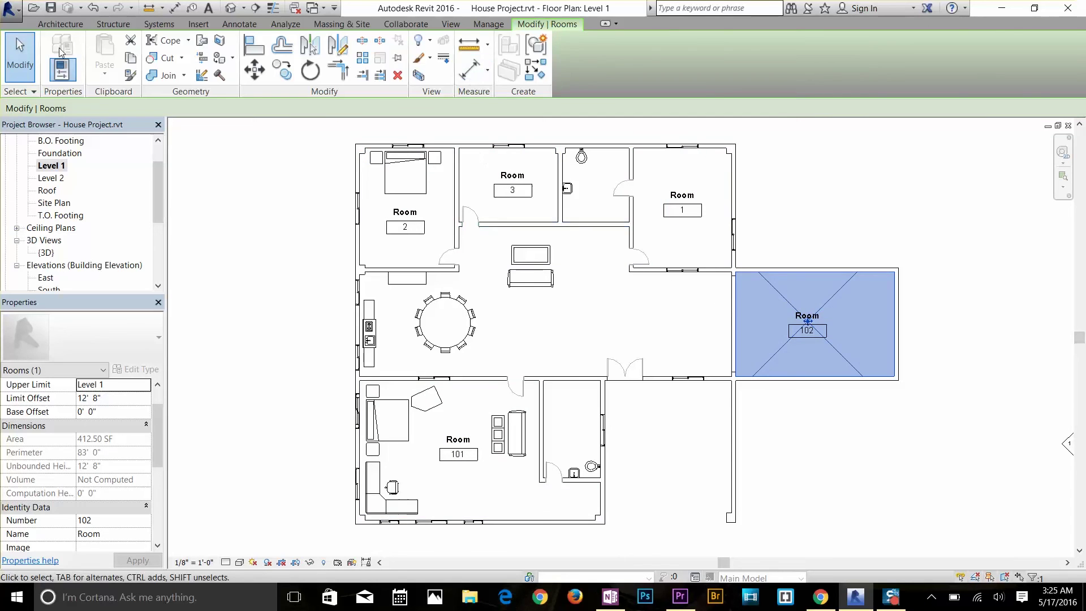
# Draw a vertical Generic - 8" wall about 17'-2" long across the living area, just east of the double entrance door
pyautogui.click(59, 24)
pyautogui.click(56, 55)
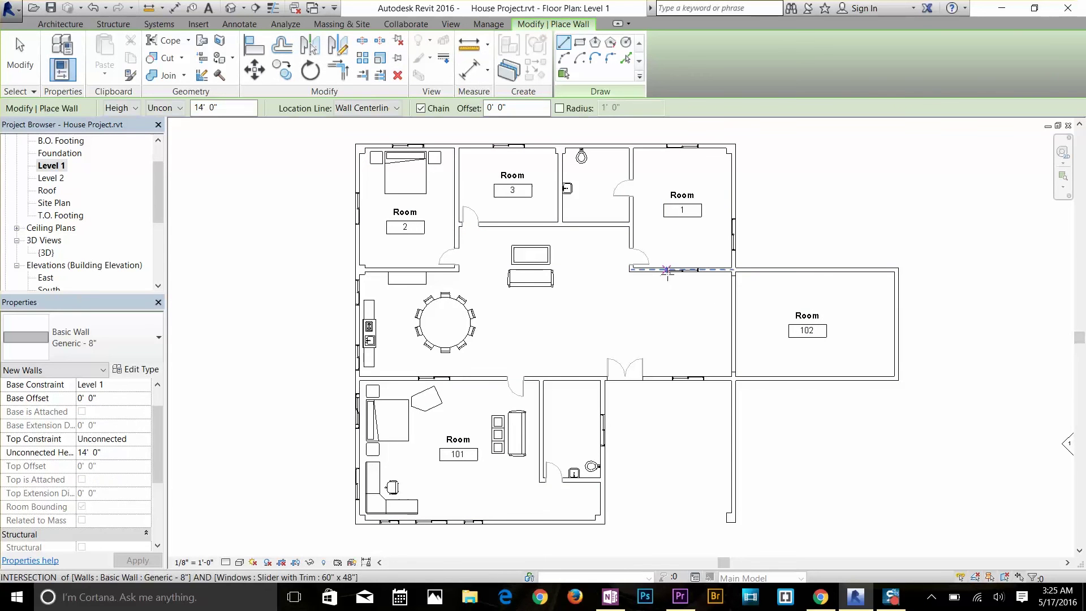
pyautogui.click(666, 272)
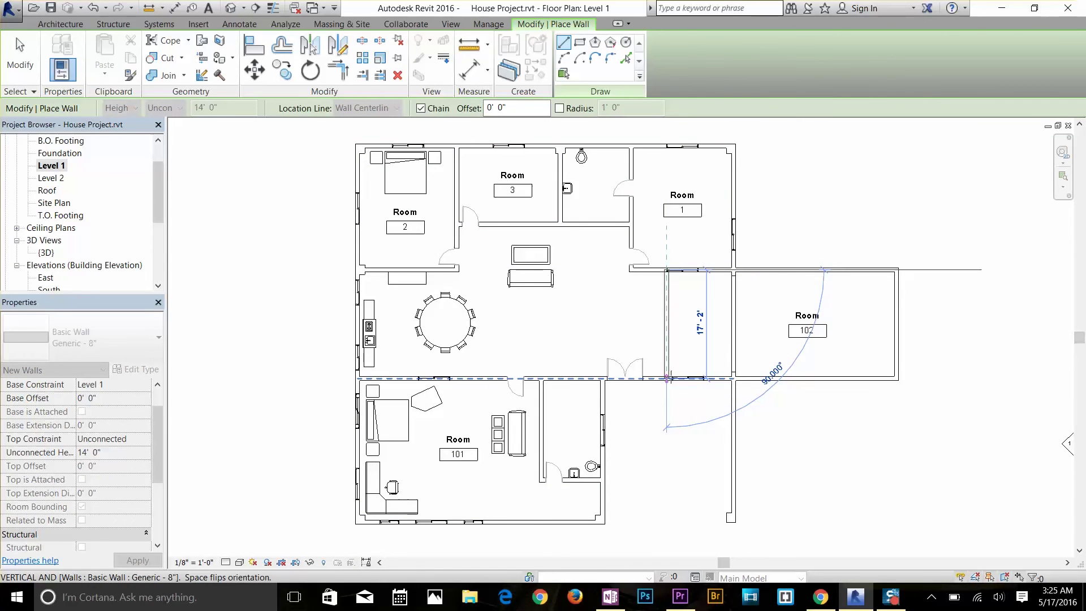
pyautogui.click(668, 378)
pyautogui.press('Escape')
pyautogui.press('Escape')
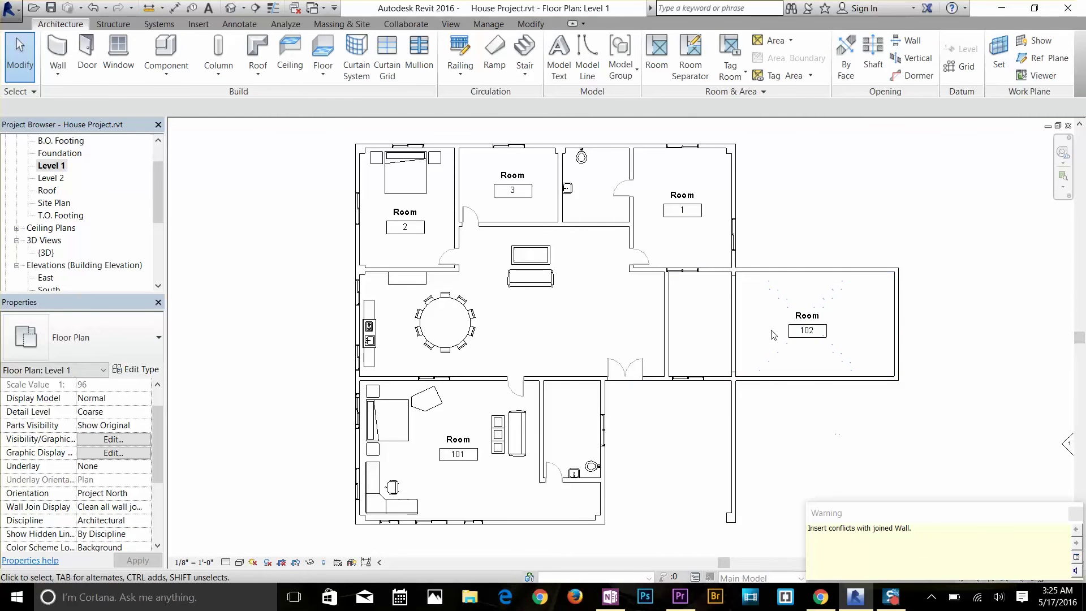
# Delete the wall between the east wing and the adjoining enclosed space, and place a second tagged room in the merged region
pyautogui.click(734, 331)
pyautogui.press('Delete')
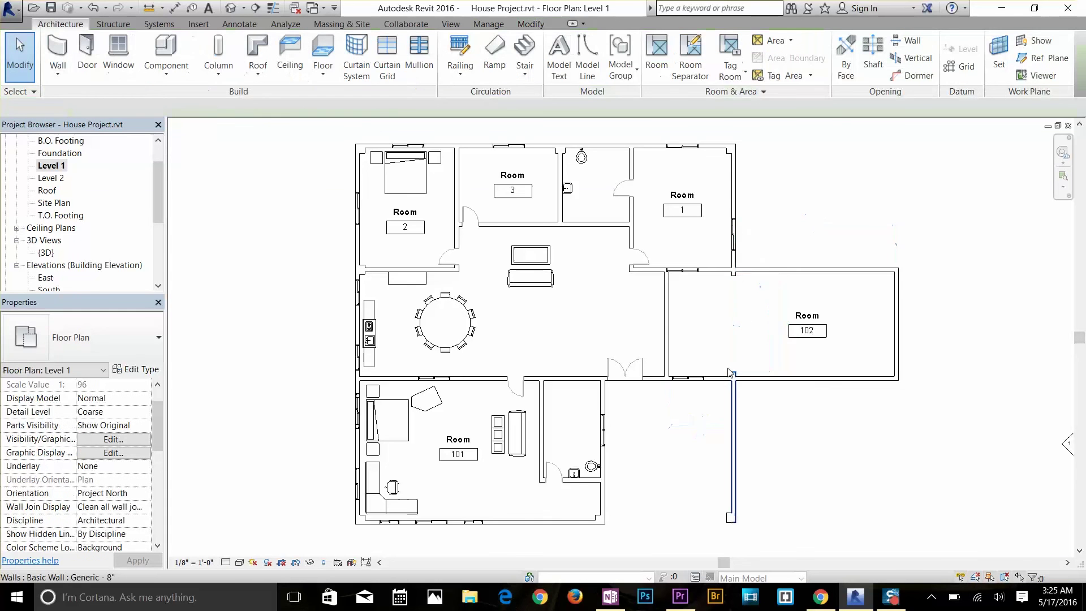
pyautogui.click(656, 57)
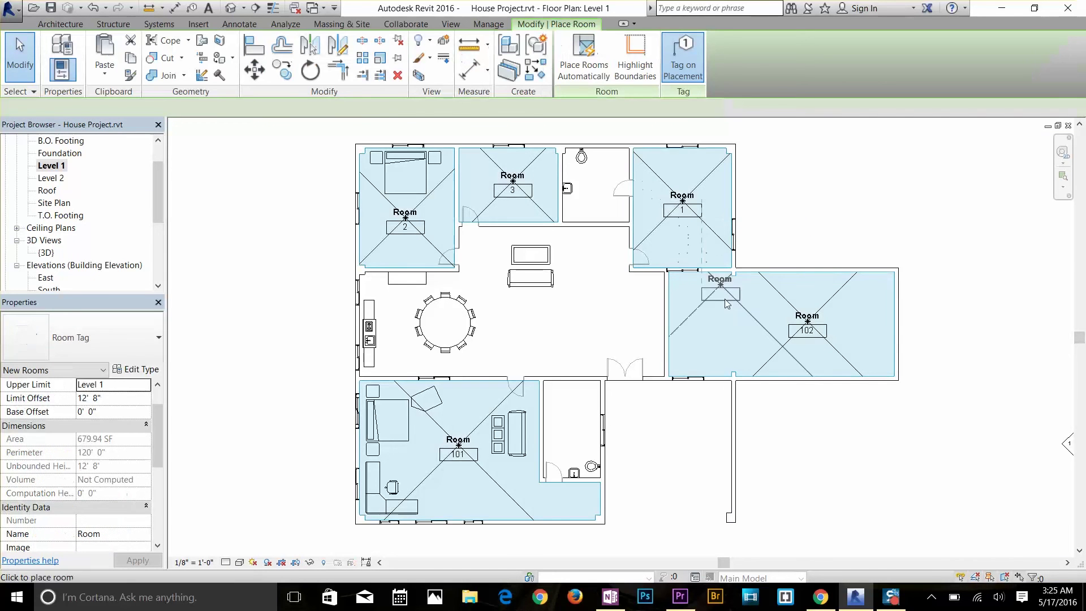
pyautogui.click(724, 325)
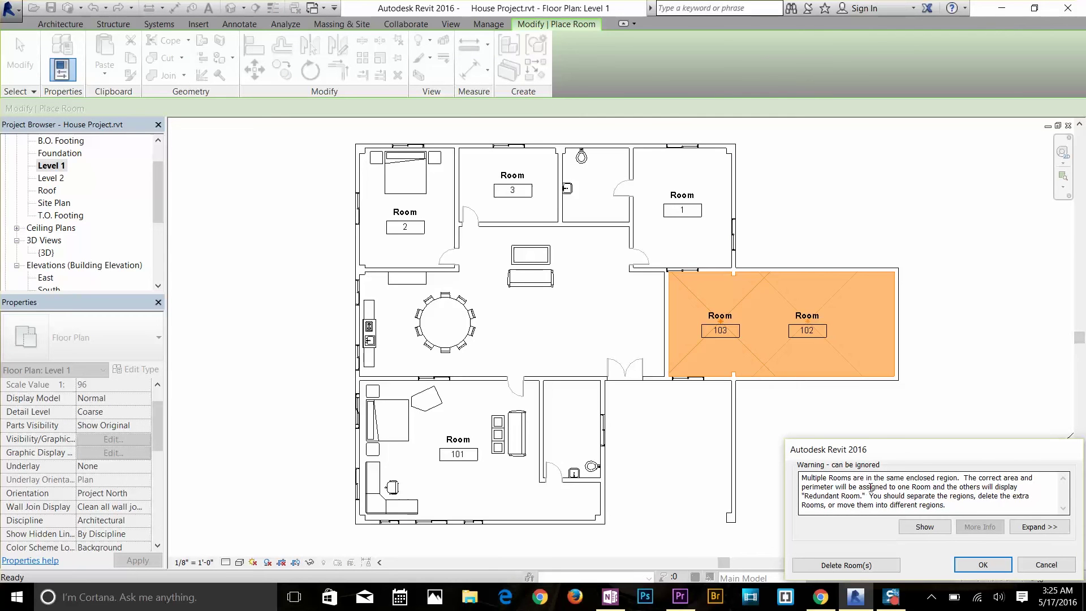
pyautogui.click(982, 564)
pyautogui.press('Escape')
pyautogui.press('Escape')
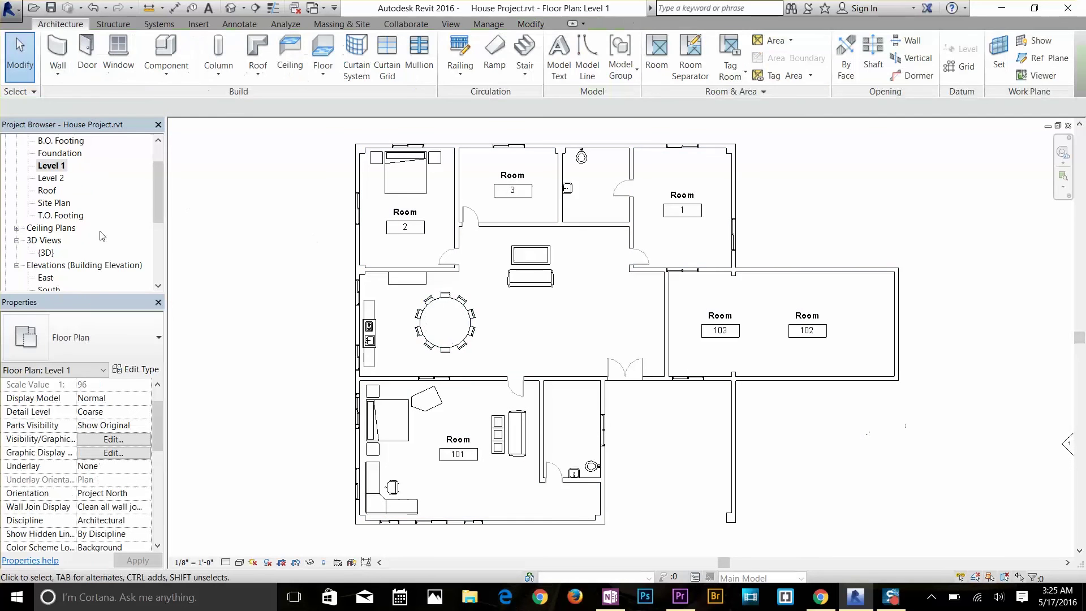
# Open the Room Schedule and review the areas listed for the rooms
pyautogui.scroll(-2, 73, 261)
pyautogui.scroll(-4, 56, 268)
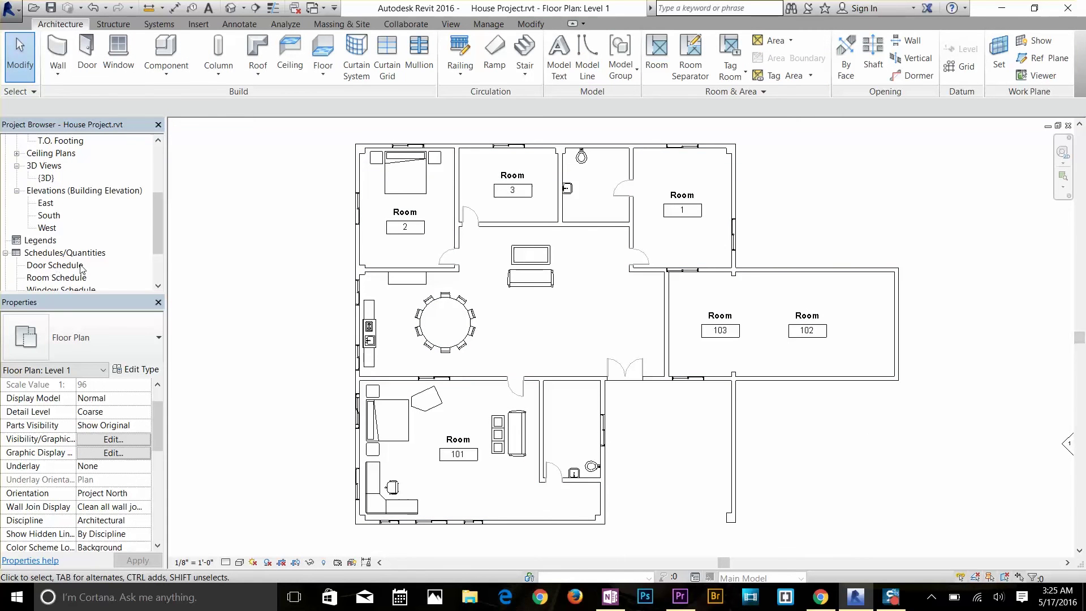
pyautogui.doubleClick(62, 242)
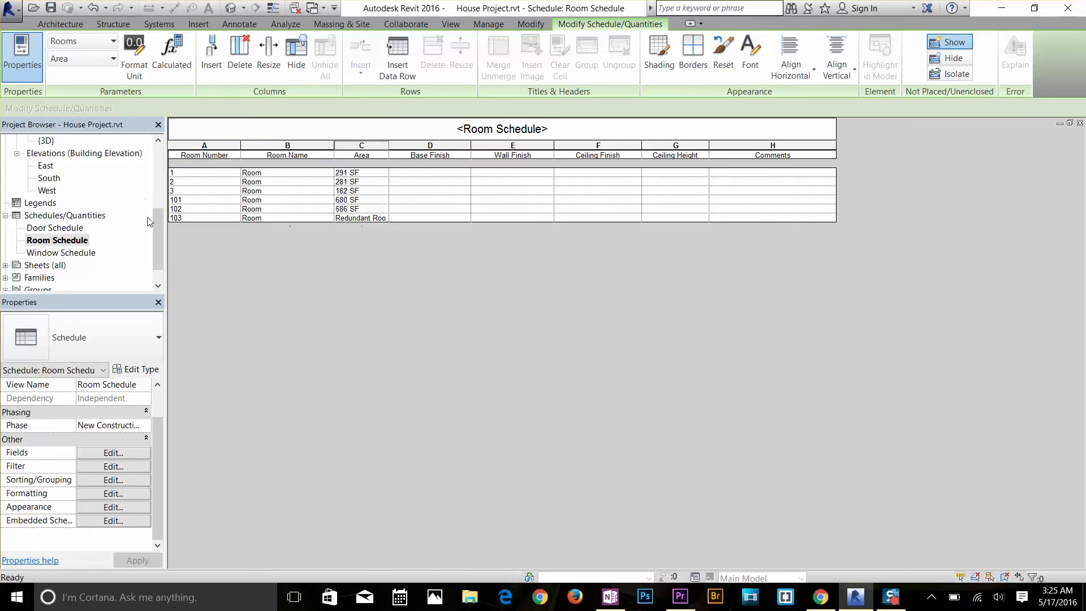
pyautogui.moveTo(154, 219); pyautogui.dragTo(158, 170)
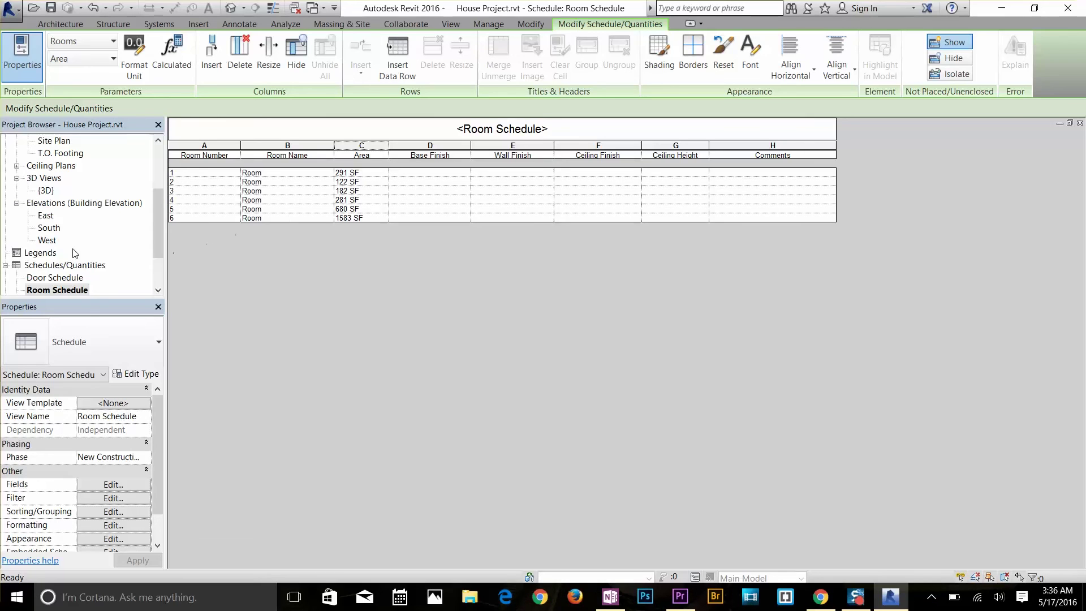
pyautogui.scroll(-1, 34, 283)
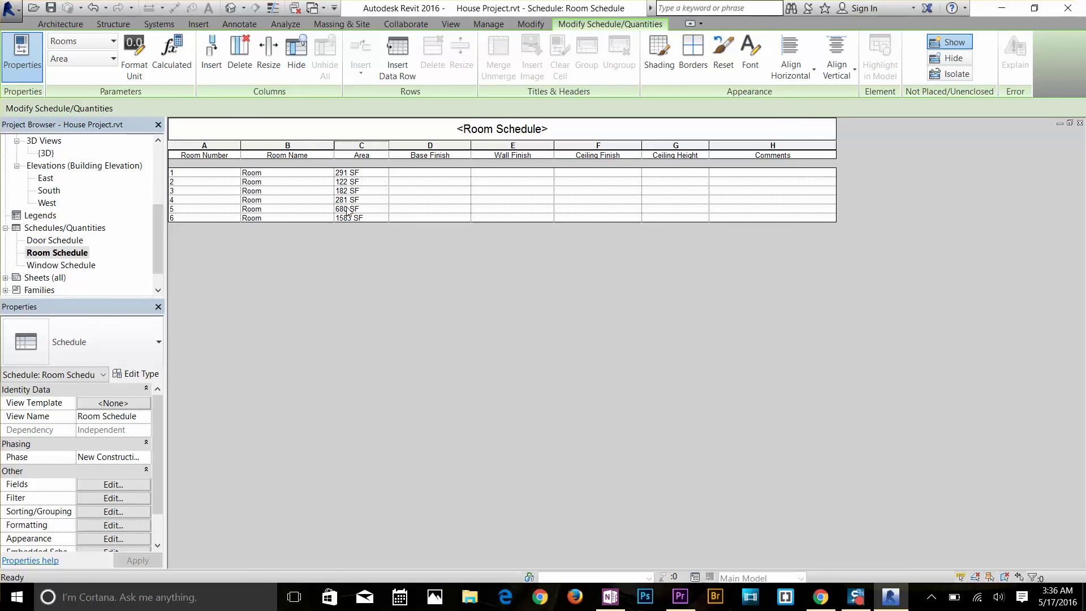
# Browse the room parameters available for the Base Finish column, leaving its current parameter selected
pyautogui.click(418, 149)
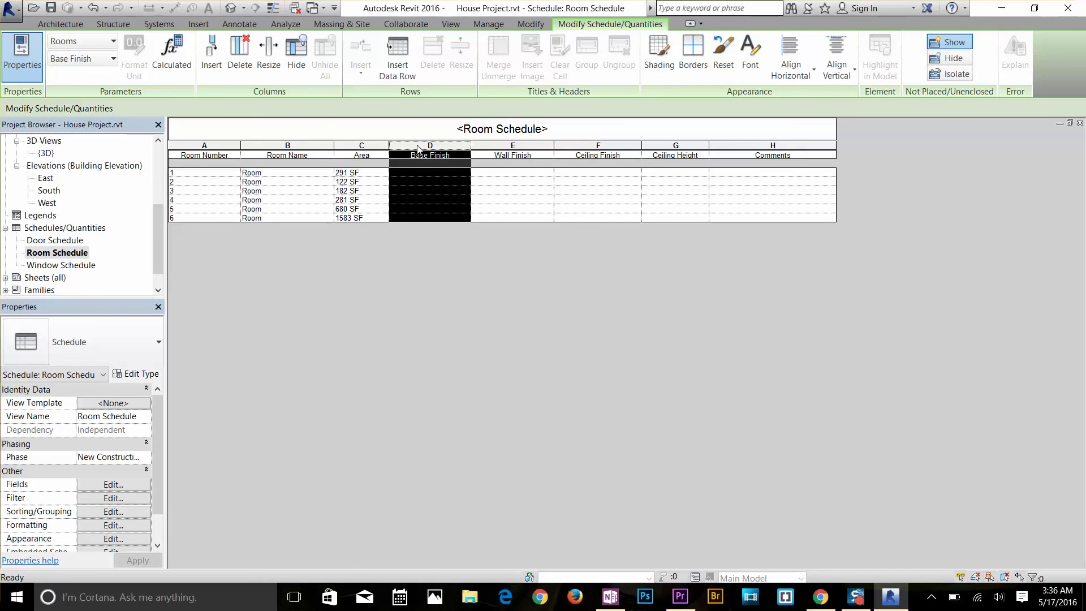
pyautogui.click(79, 58)
pyautogui.scroll(-1, 73, 231)
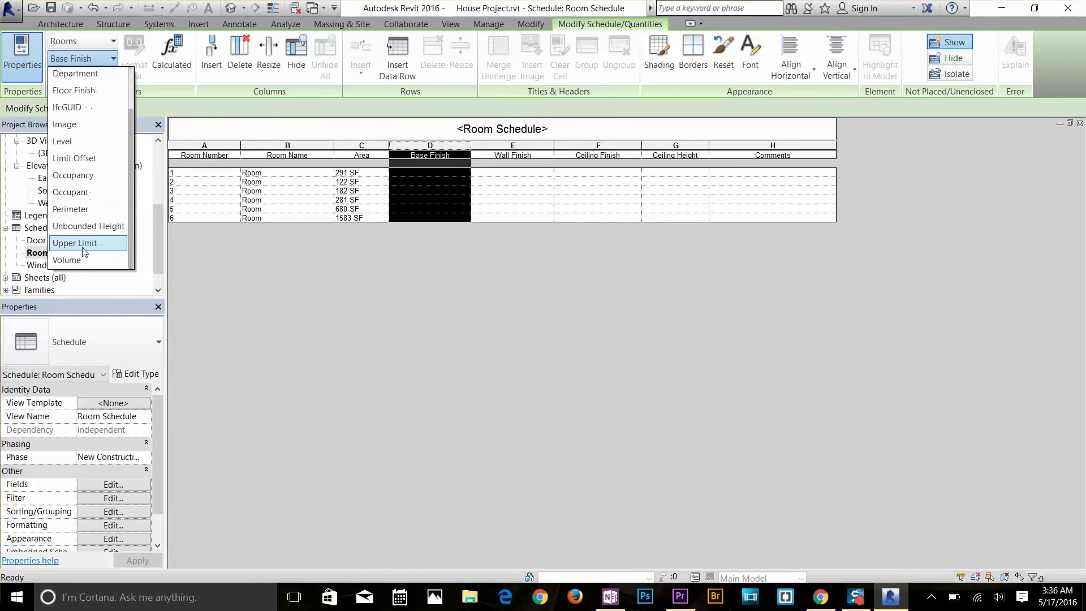
pyautogui.scroll(3, 84, 175)
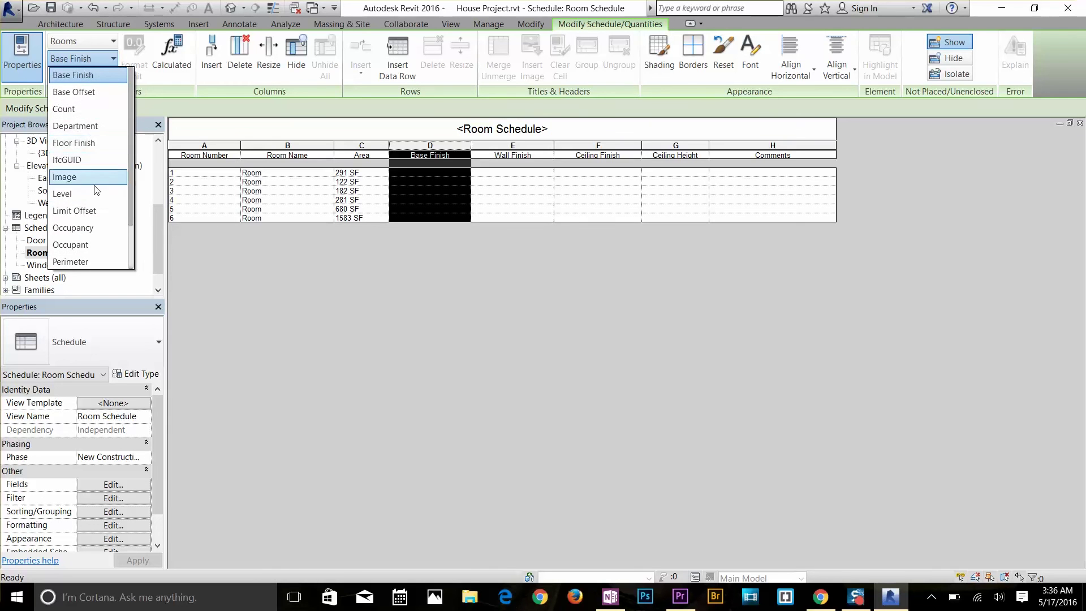
pyautogui.scroll(-1, 73, 169)
pyautogui.click(257, 267)
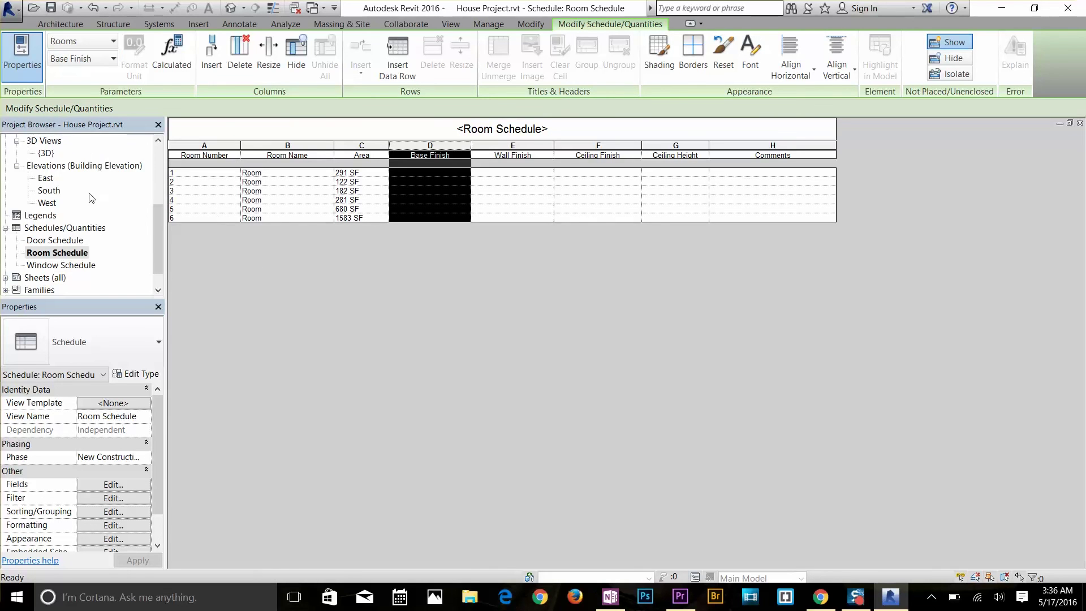
# Return to the Level 1 floor plan and delete room 6 from the living area and east wing
pyautogui.scroll(3, 90, 181)
pyautogui.doubleClick(56, 154)
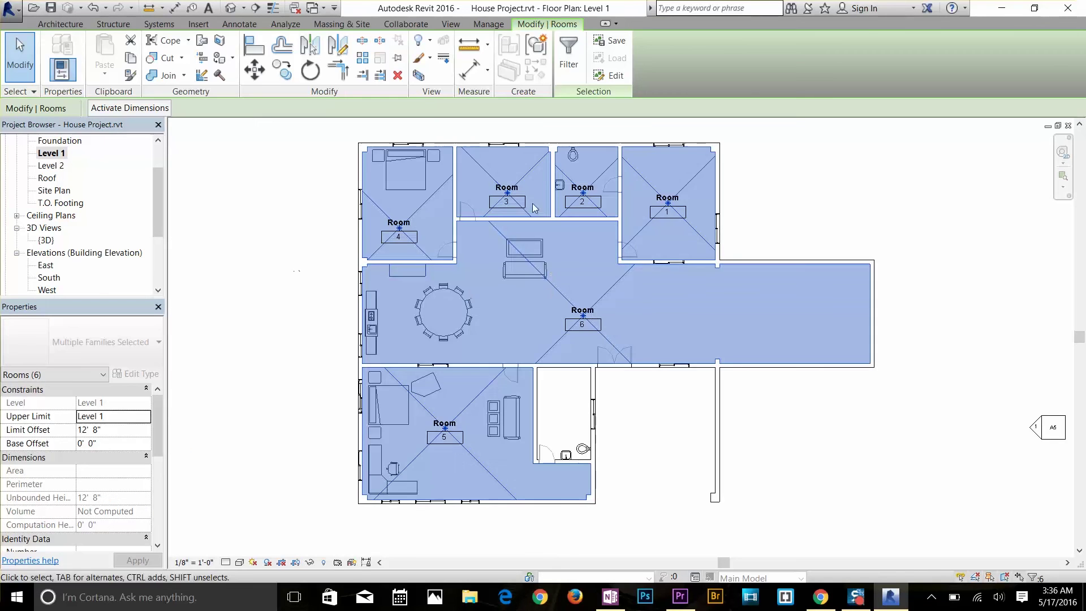
pyautogui.press('Escape')
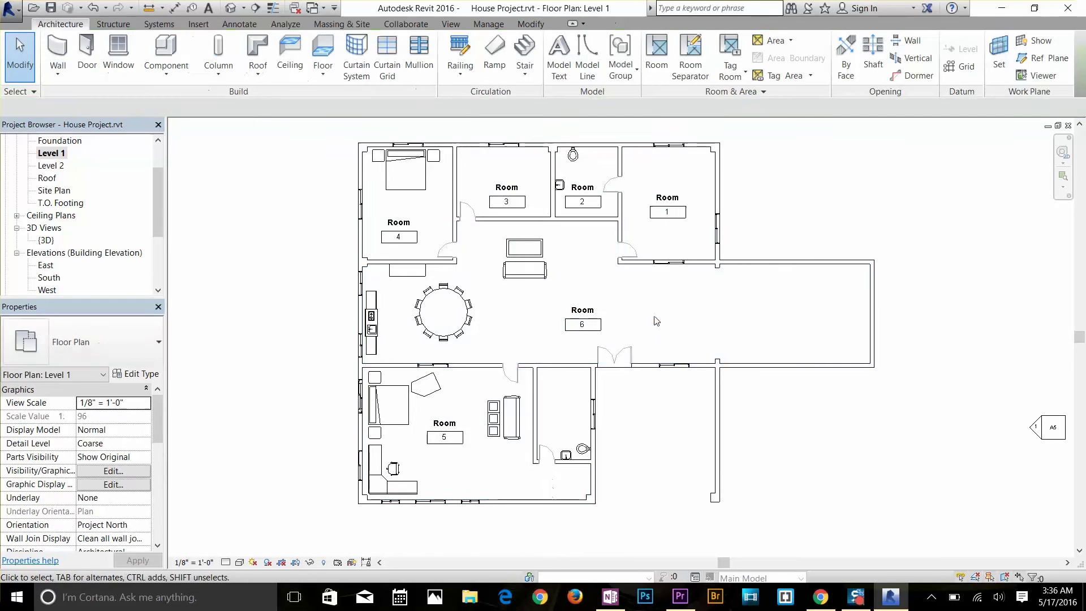
pyautogui.click(608, 301)
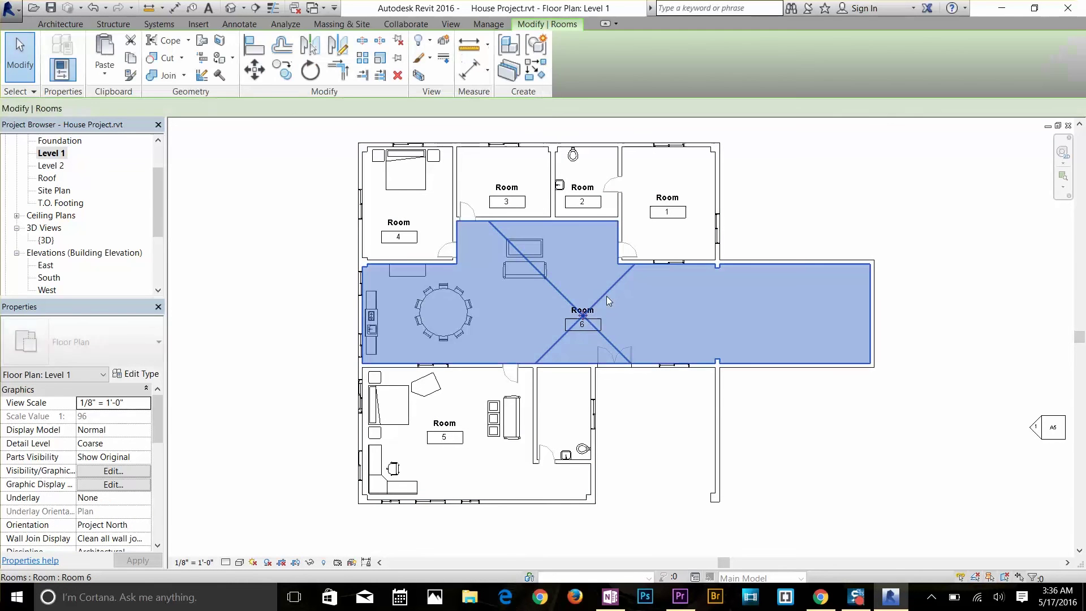
pyautogui.press('Delete')
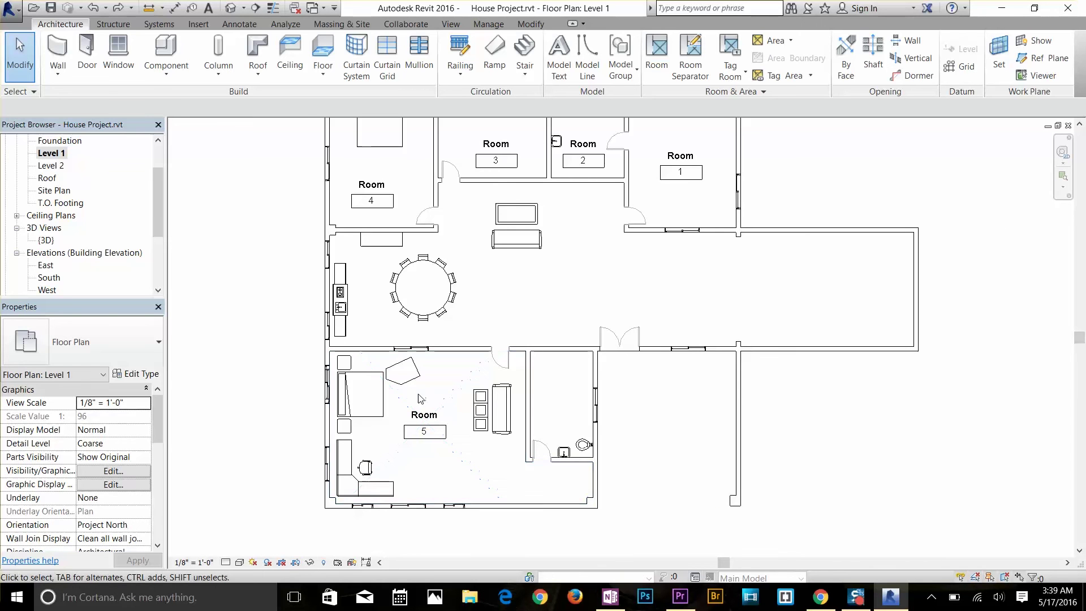
# Select room 5 in the southwest bedroom and examine its constraints, dimensions and identity data
pyautogui.scroll(1, 491, 456)
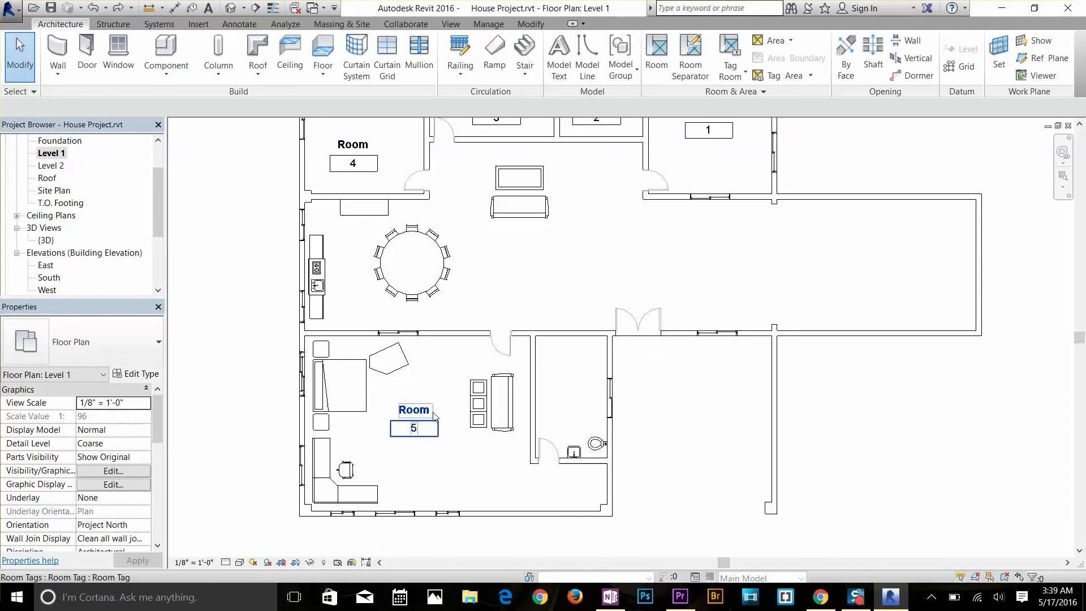
pyautogui.click(441, 393)
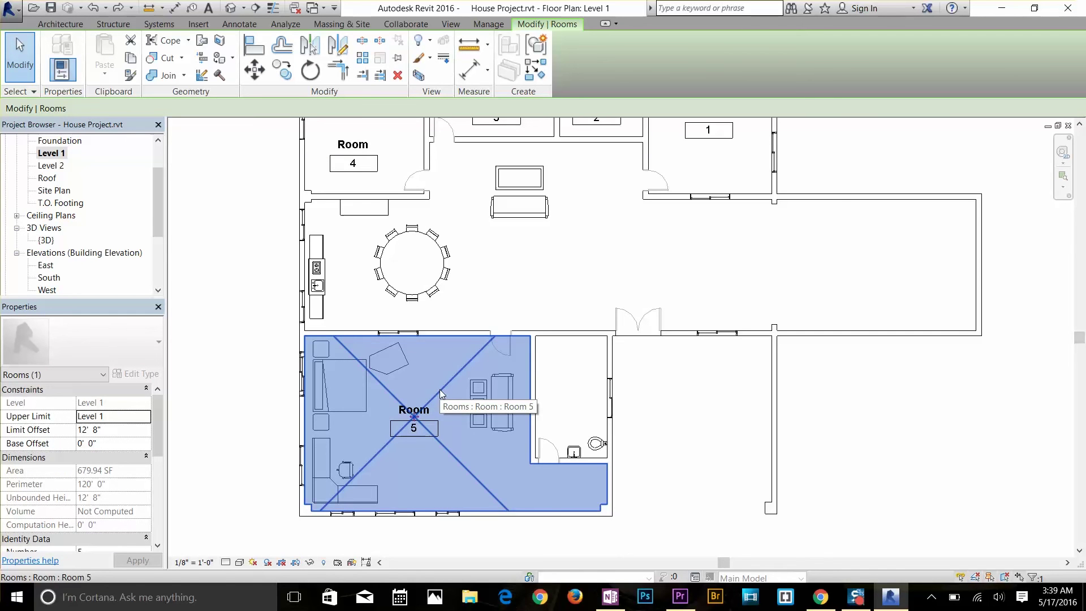
pyautogui.scroll(-5, 90, 443)
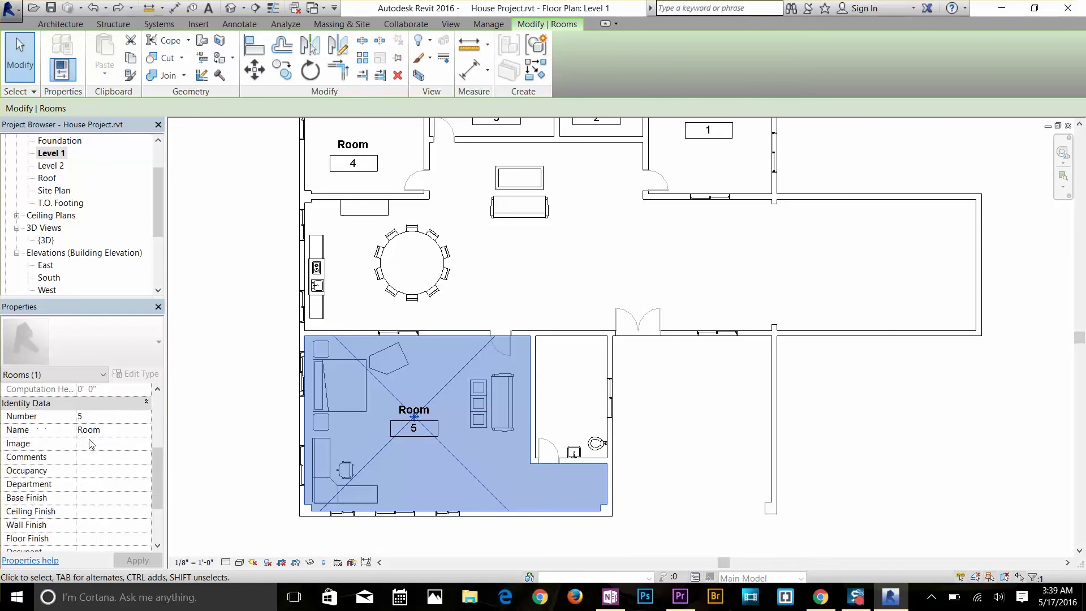
pyautogui.scroll(5, 90, 443)
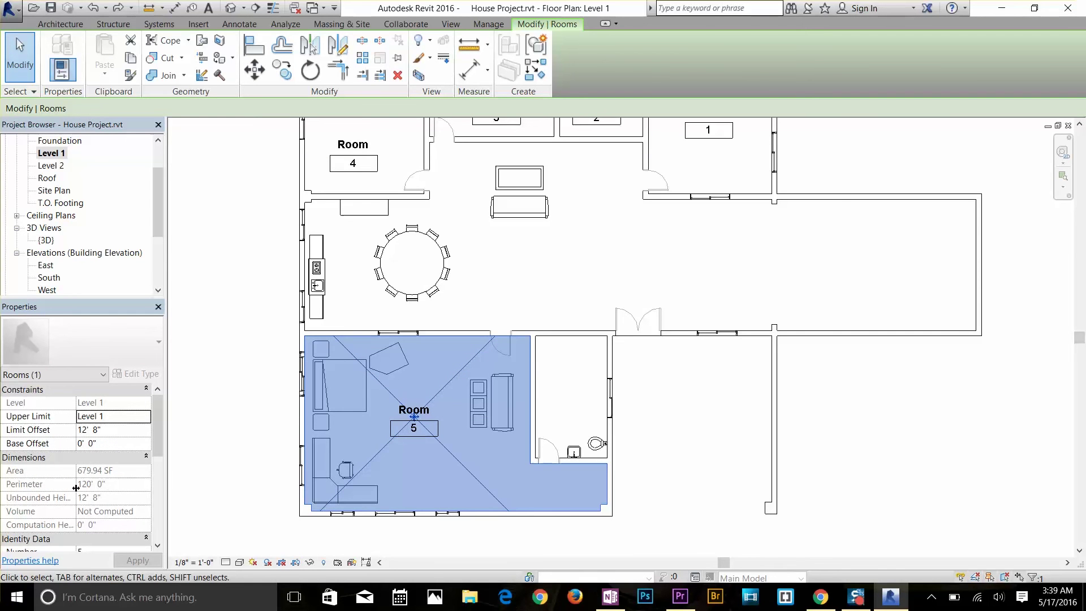
pyautogui.scroll(-5, 101, 486)
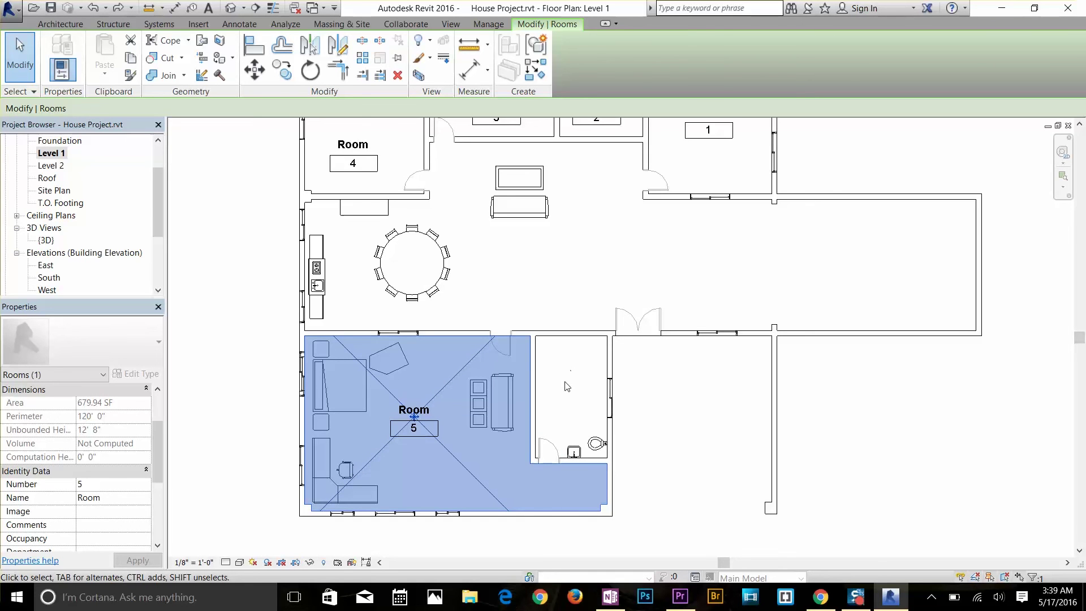
pyautogui.press('Escape')
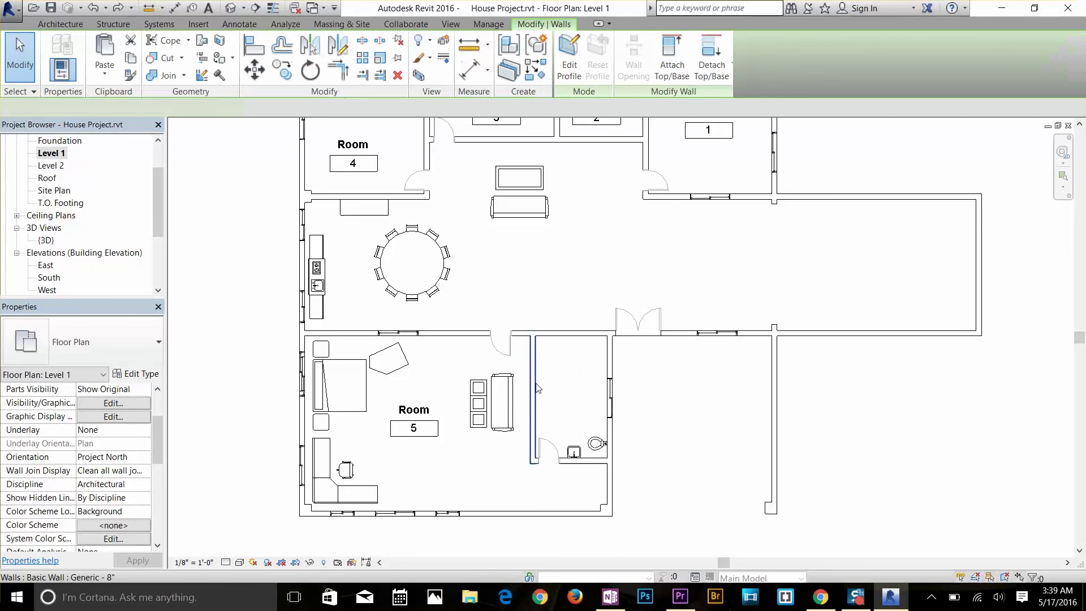
# Turn off Room Bounding for the two Generic - 8" walls separating the southern bathroom from the bedroom
pyautogui.click(532, 412)
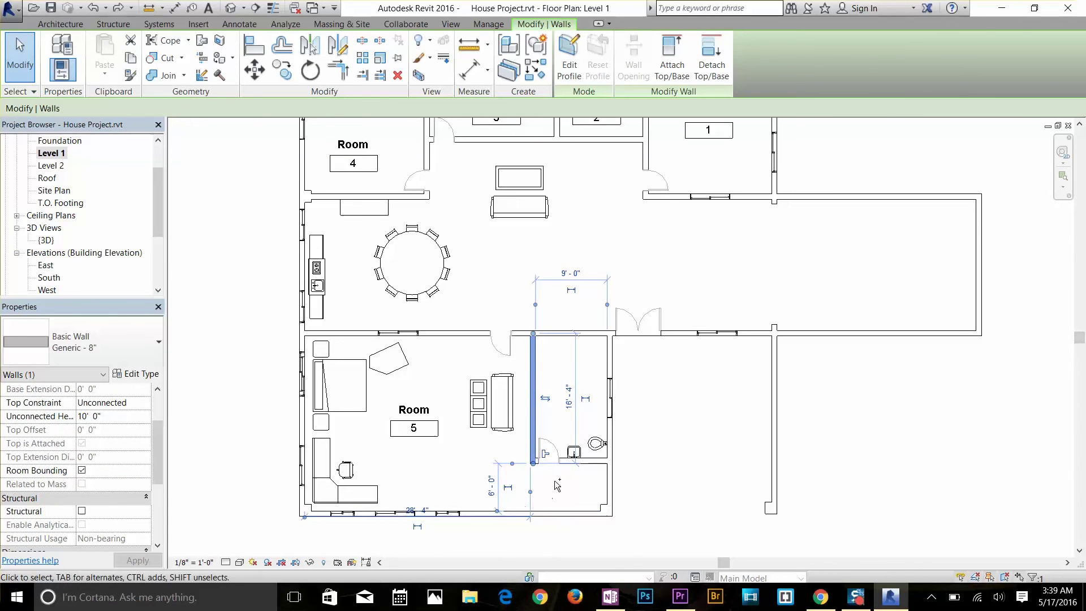
pyautogui.keyDown('ctrl'); pyautogui.click(588, 462); pyautogui.keyUp('ctrl')
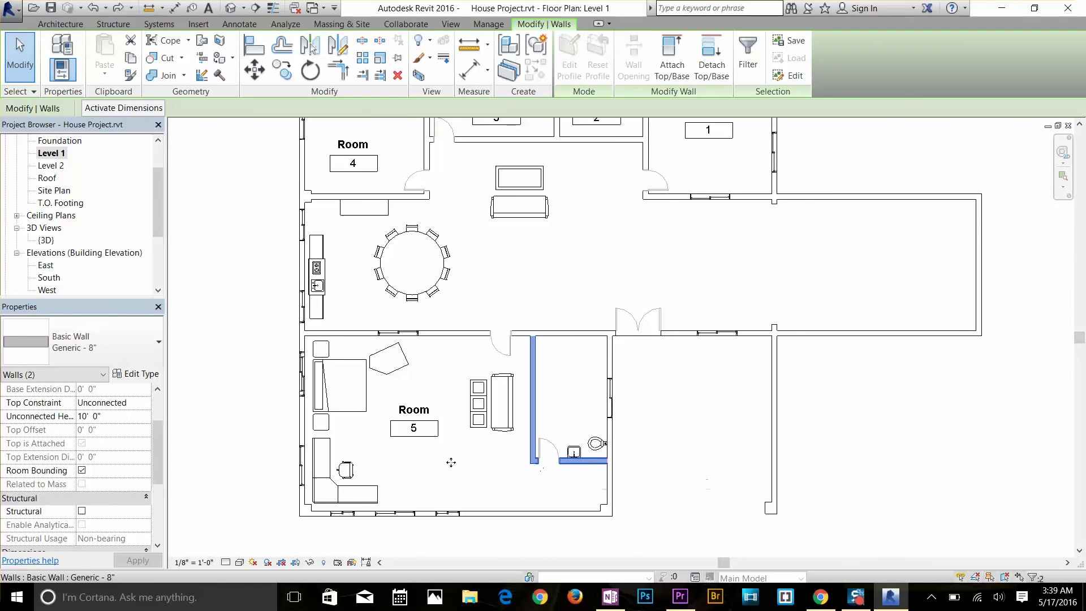
pyautogui.scroll(2, 84, 445)
pyautogui.scroll(-1, 81, 462)
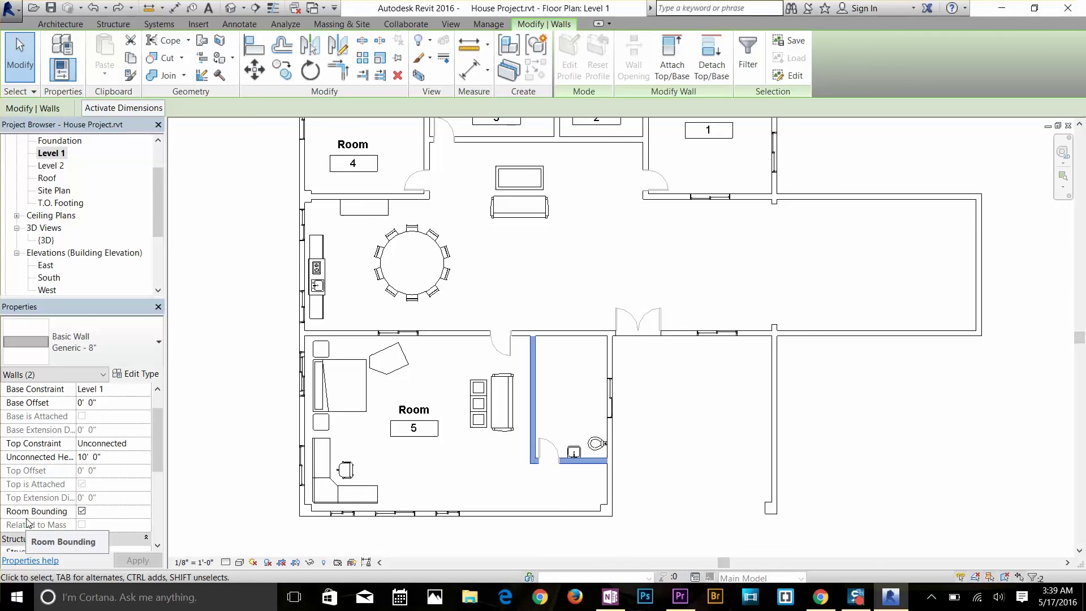
pyautogui.click(81, 511)
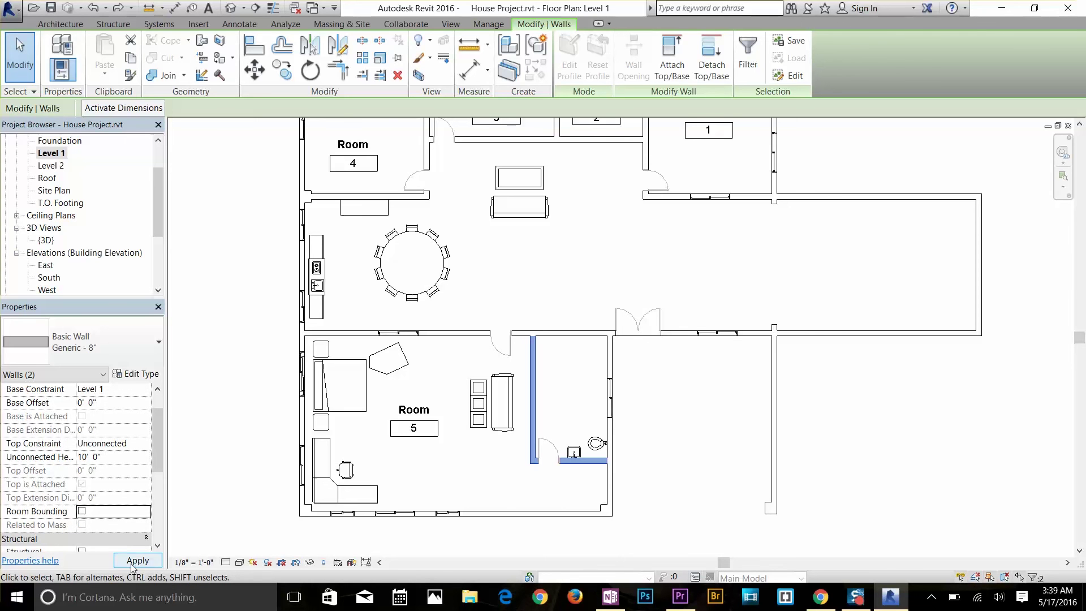
pyautogui.click(132, 562)
pyautogui.click(459, 478)
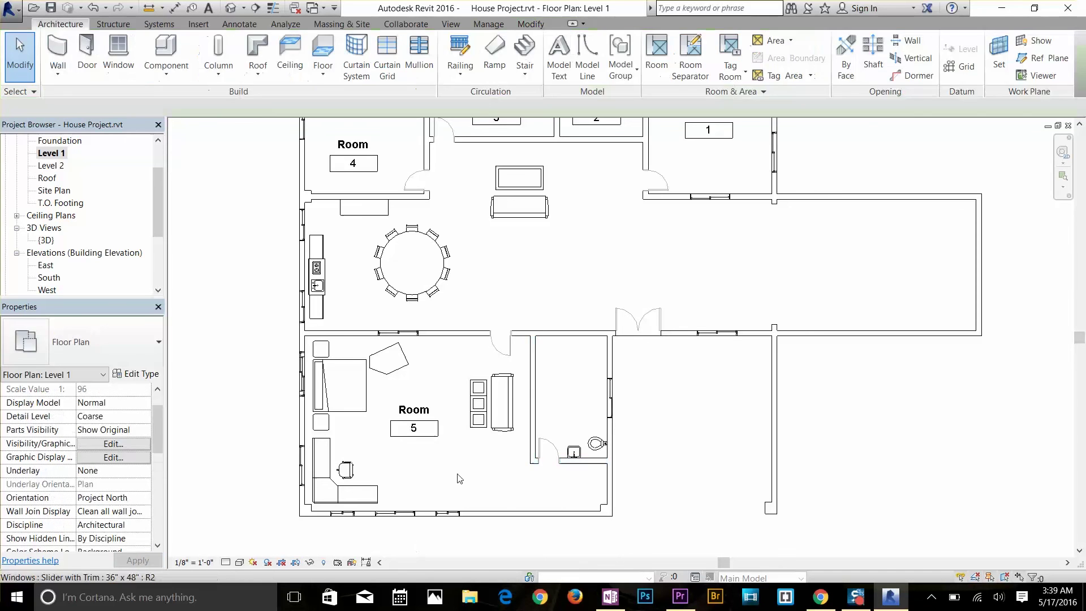
# Inspect room 5's boundary and area, and check the bathroom's west partition wall
pyautogui.click(442, 396)
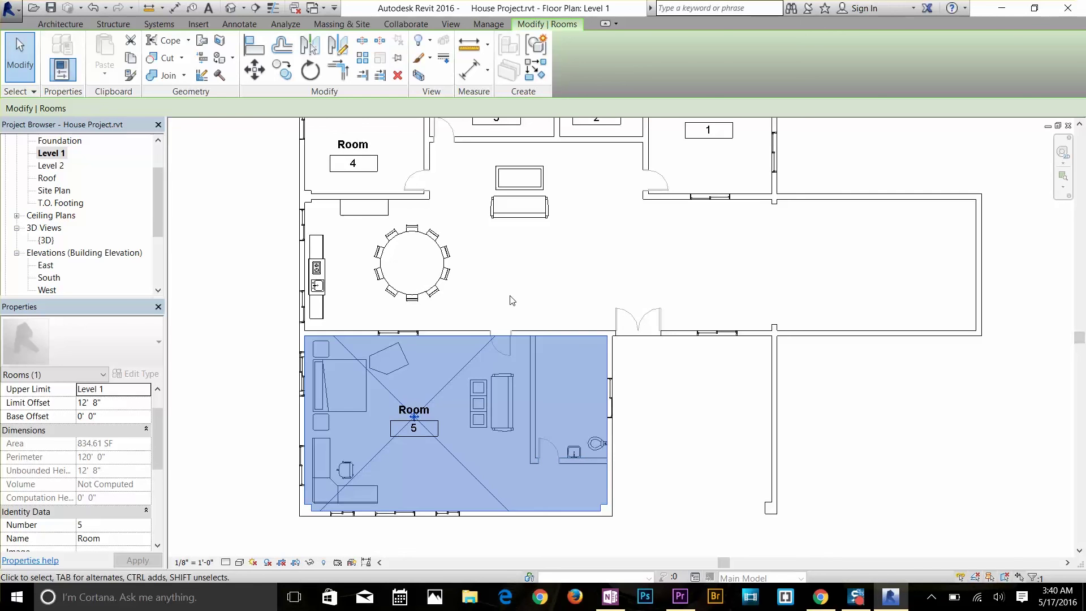
pyautogui.press('Escape')
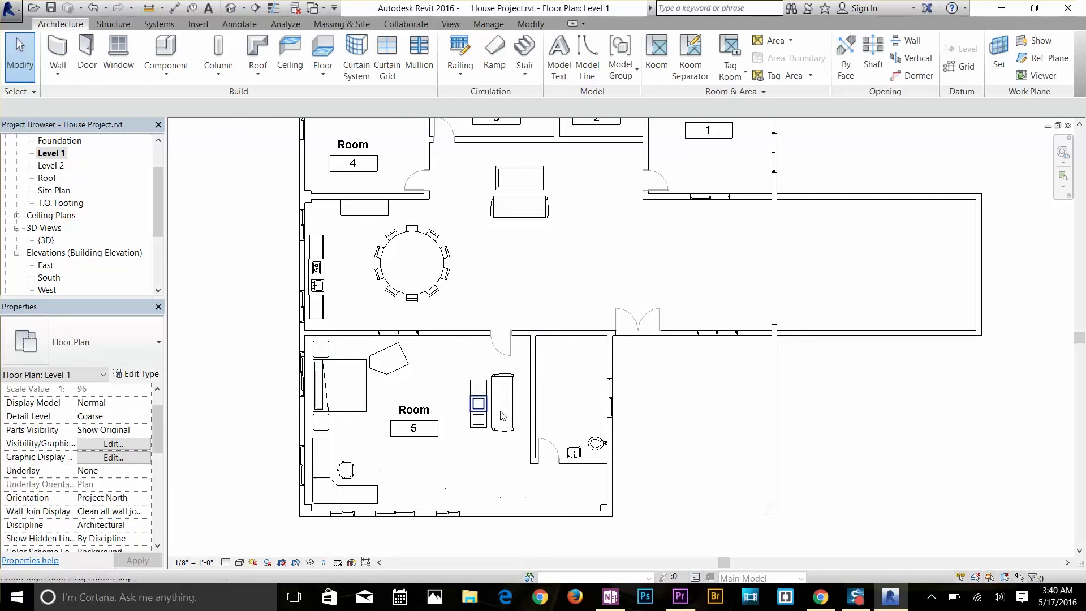
pyautogui.click(537, 365)
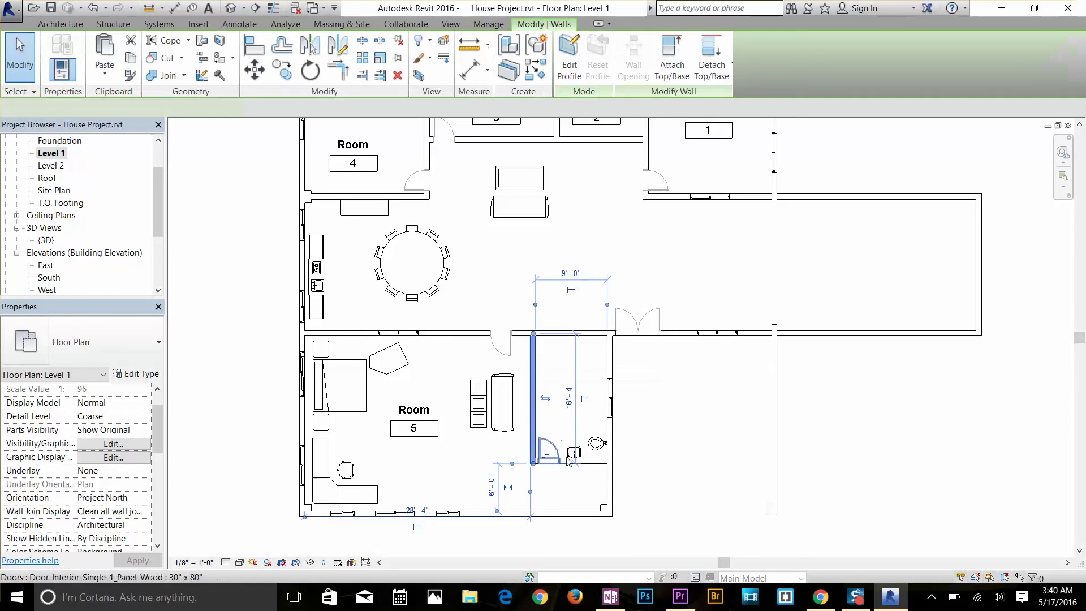
pyautogui.click(441, 381)
pyautogui.scroll(-1, 476, 511)
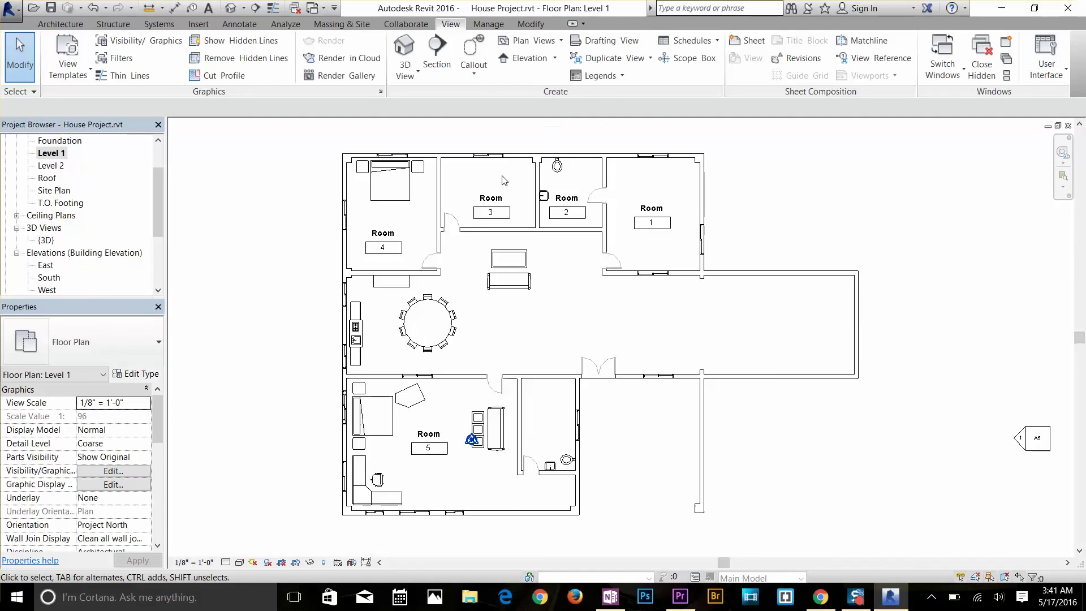